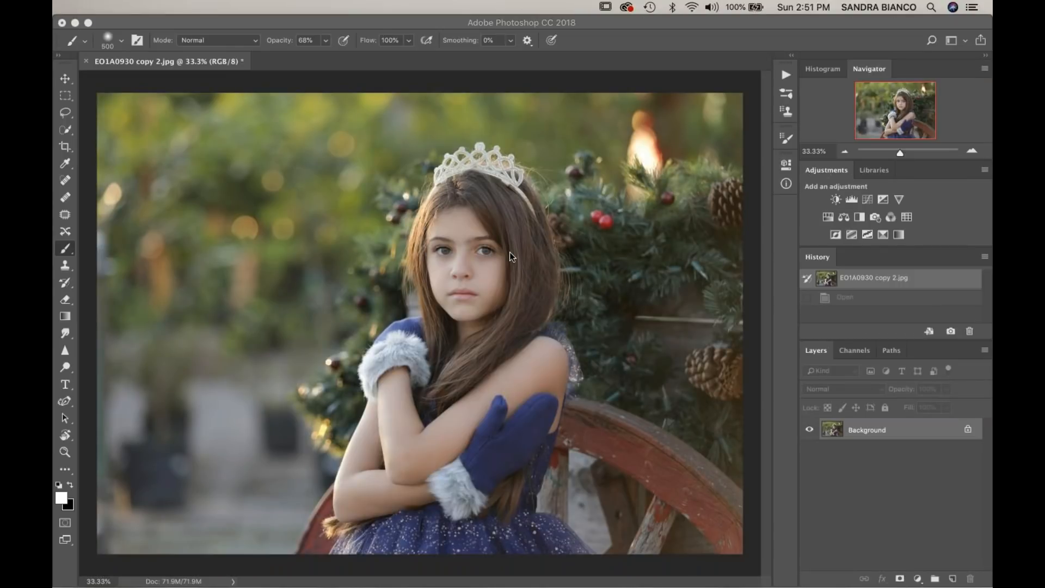
# Run the Yeti Color Base (Cooler Skin) action from GTG - Innocence Snow Day and set its group's opacity to 50%
pyautogui.click(789, 76)
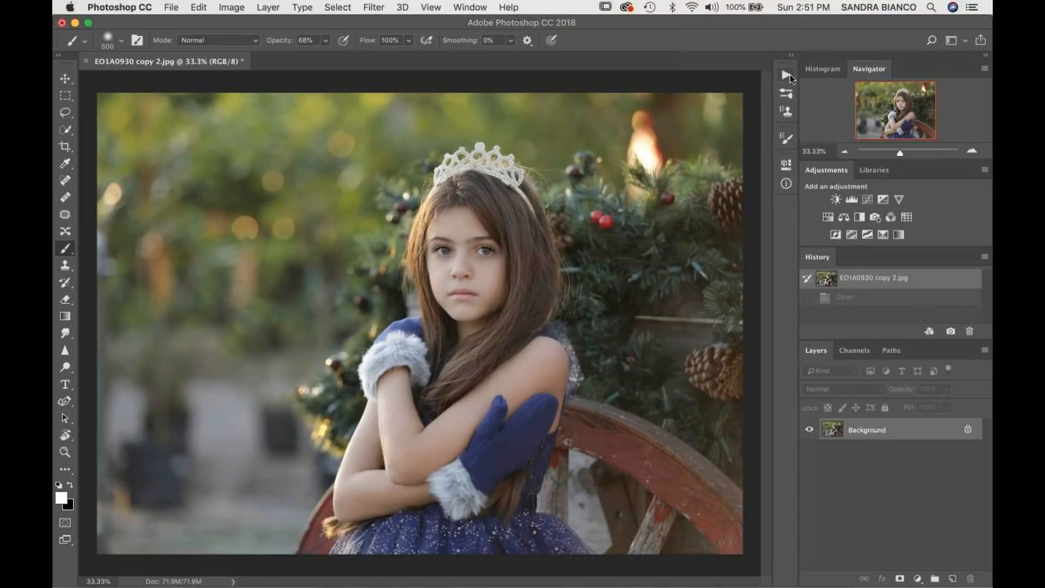
pyautogui.click(792, 80)
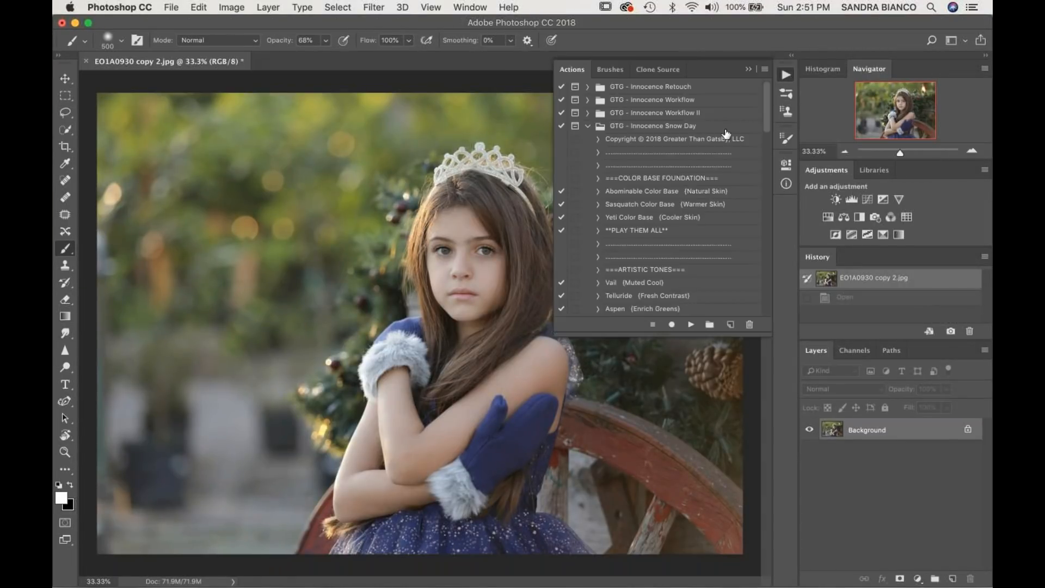
pyautogui.scroll(-4, 696, 211)
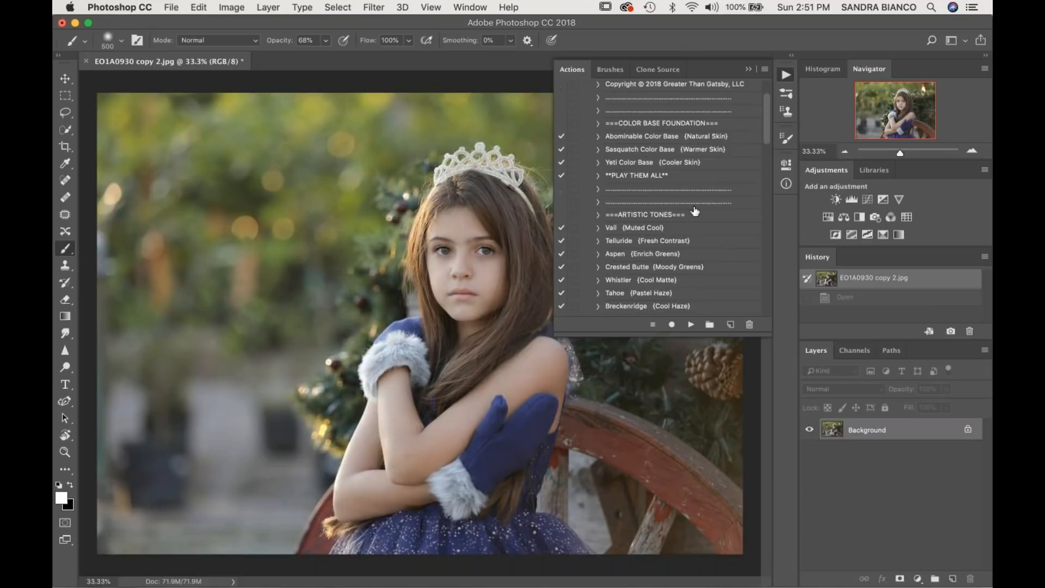
pyautogui.scroll(3, 695, 211)
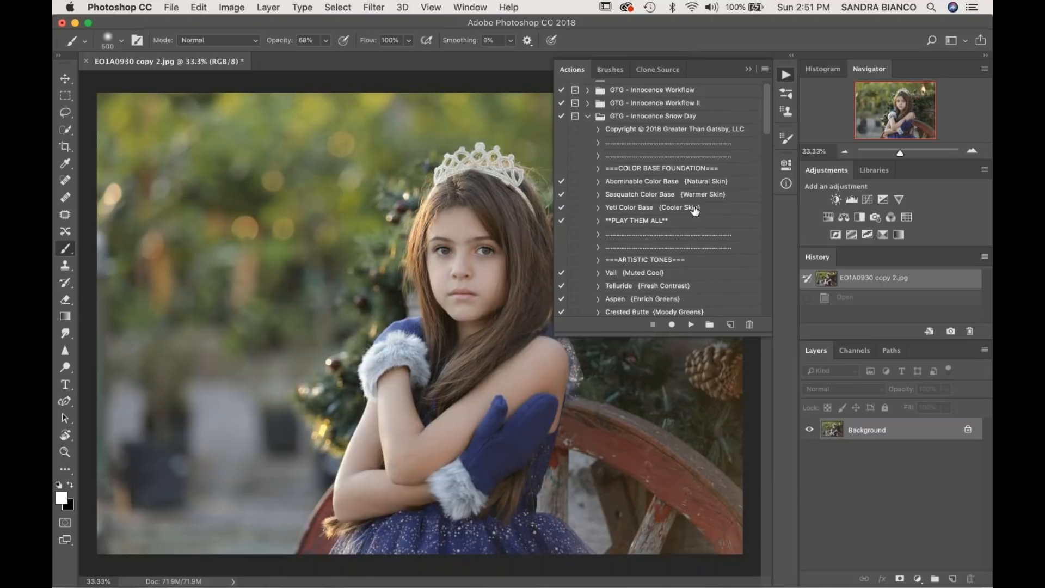
pyautogui.click(647, 210)
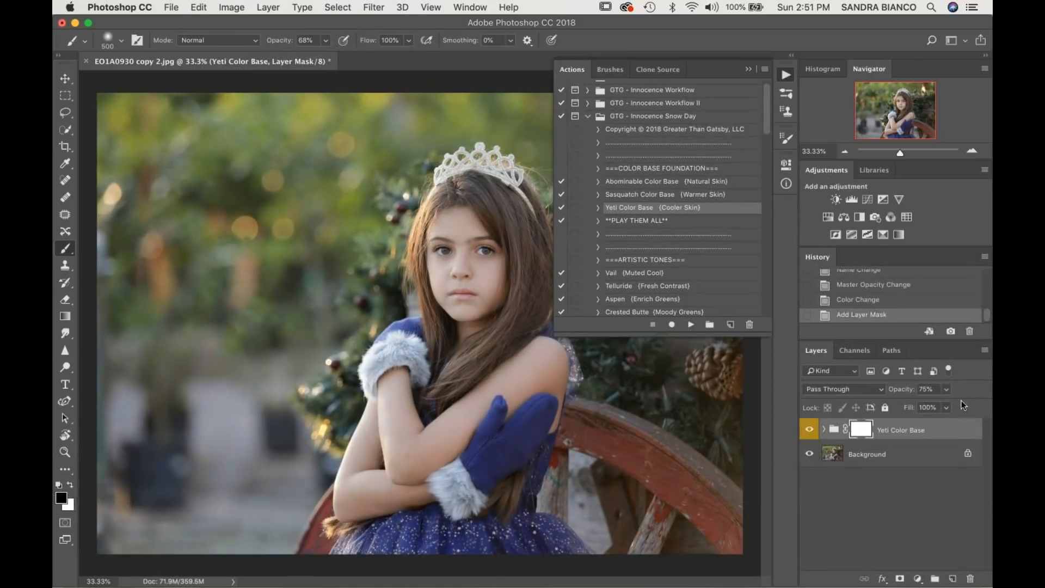
pyautogui.click(946, 390)
pyautogui.click(927, 403)
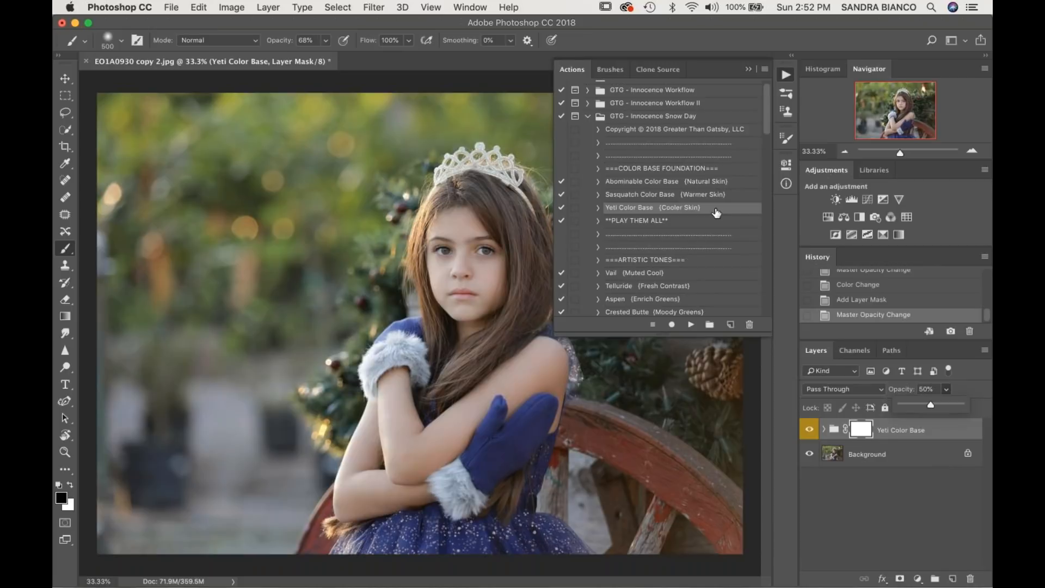
# Run the Aspen (Enrich Greens) action and set the Aspen group's opacity to 50%
pyautogui.scroll(-5, 716, 212)
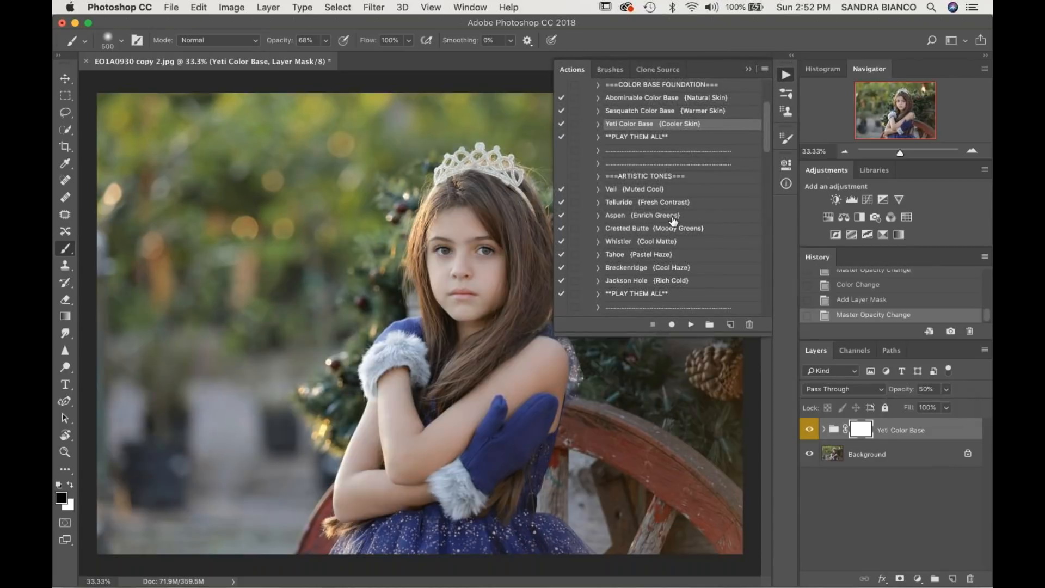
pyautogui.click(674, 218)
pyautogui.click(691, 325)
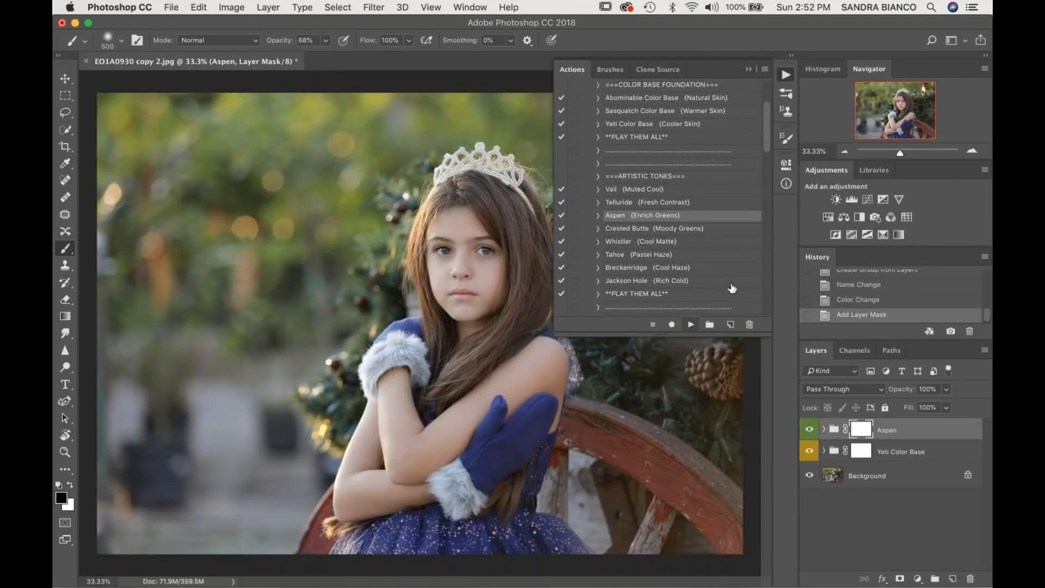
pyautogui.click(749, 69)
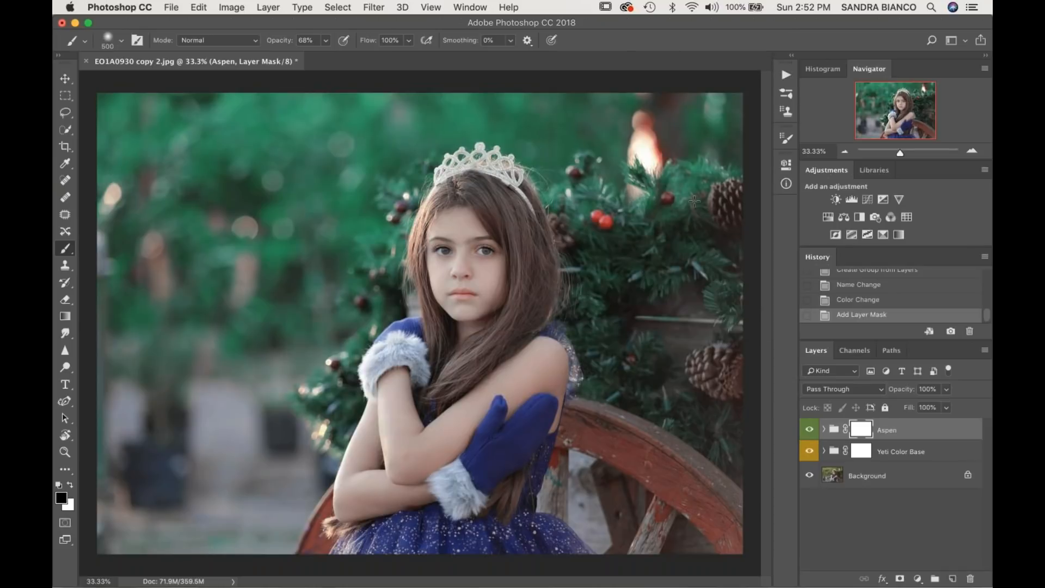
pyautogui.moveTo(947, 389); pyautogui.dragTo(919, 406)
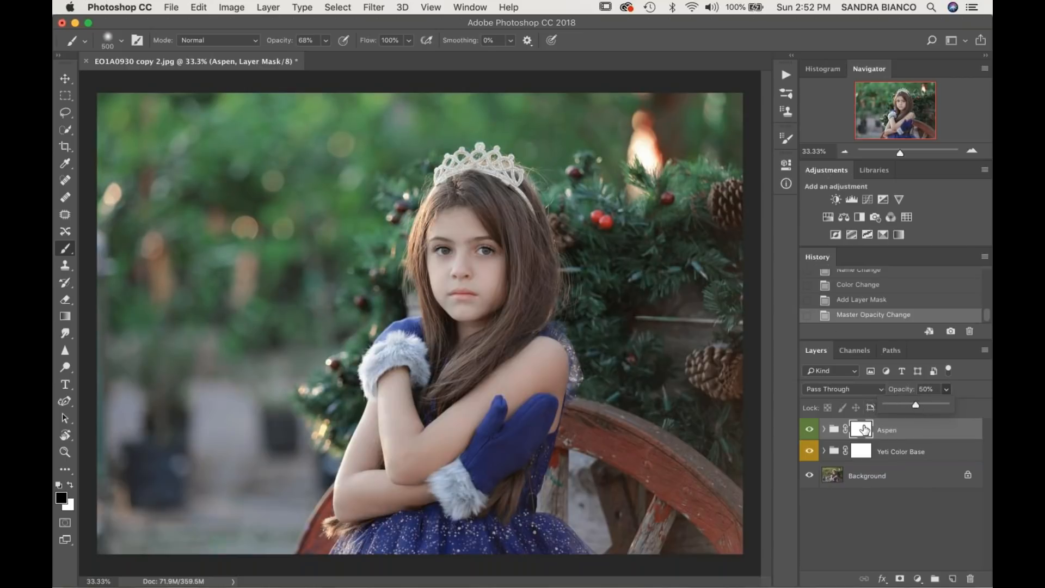
# Paint black over the girl's face, hair and body on the Aspen mask with a size 900 brush at 100% opacity
pyautogui.click(63, 252)
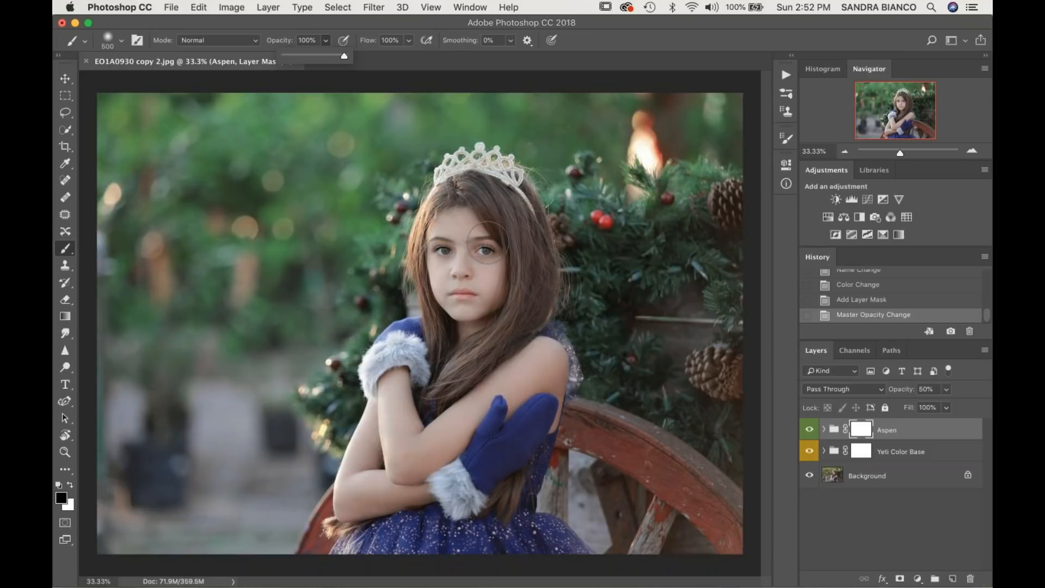
pyautogui.press(']')
pyautogui.press(']')
pyautogui.press(']')
pyautogui.press(']')
pyautogui.moveTo(492, 240)
pyautogui.mouseDown()
pyautogui.moveTo(470, 223)
pyautogui.moveTo(461, 281)
pyautogui.moveTo(489, 267)
pyautogui.moveTo(458, 363)
pyautogui.moveTo(403, 461)
pyautogui.mouseUp()
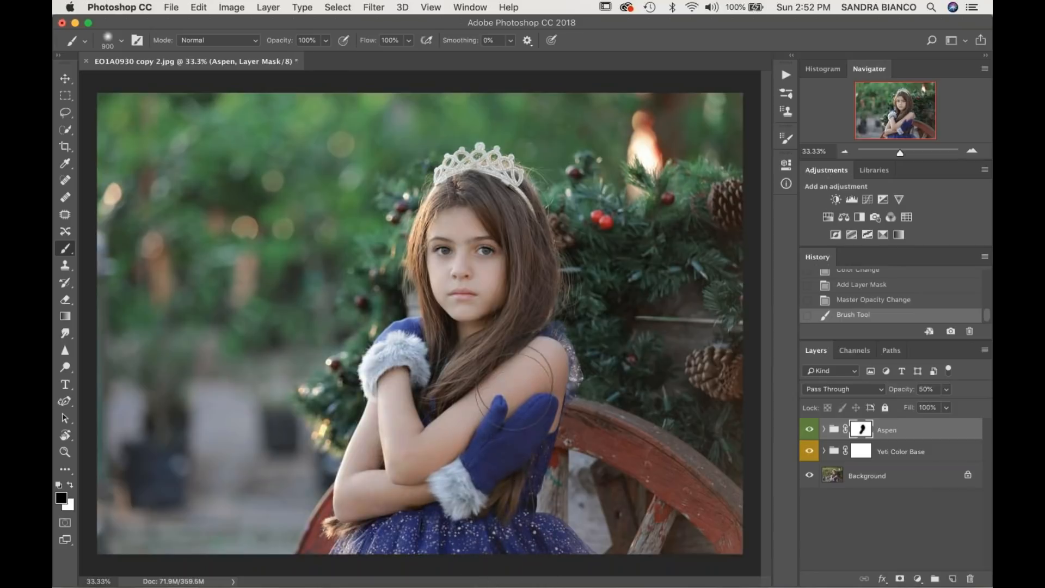
pyautogui.moveTo(511, 240)
pyautogui.mouseDown()
pyautogui.moveTo(489, 240)
pyautogui.moveTo(473, 260)
pyautogui.mouseUp()
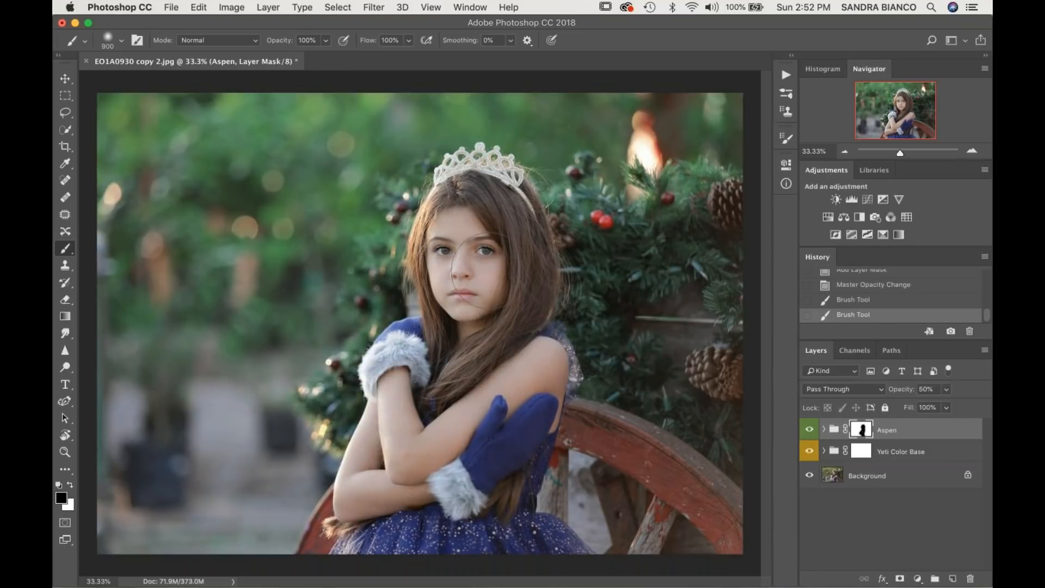
# Run the White Christmas action, set its group's opacity to 25%, and compare the image with and without it
pyautogui.click(786, 76)
pyautogui.scroll(-5, 675, 227)
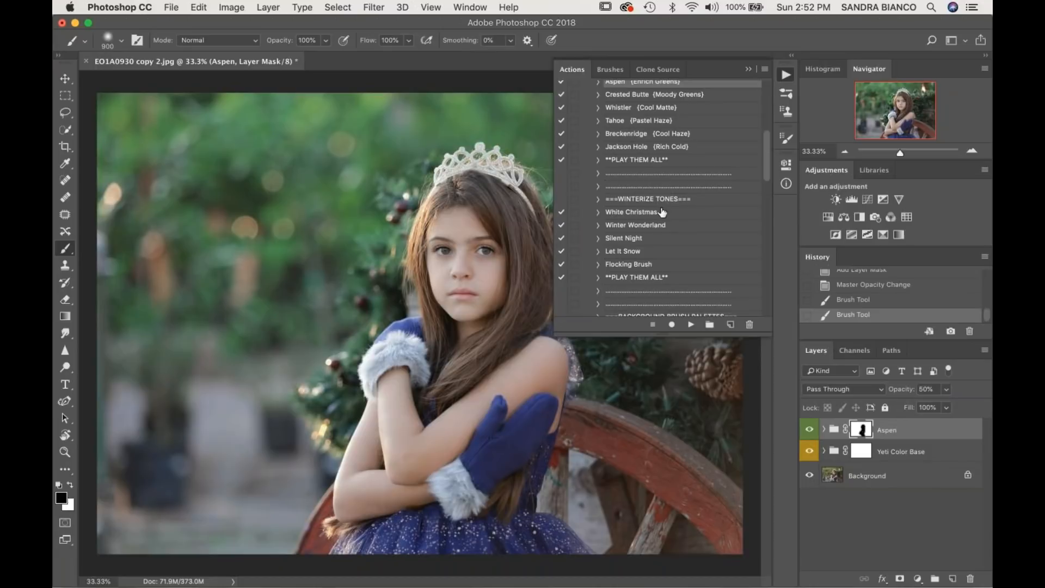
pyautogui.click(662, 211)
pyautogui.click(691, 325)
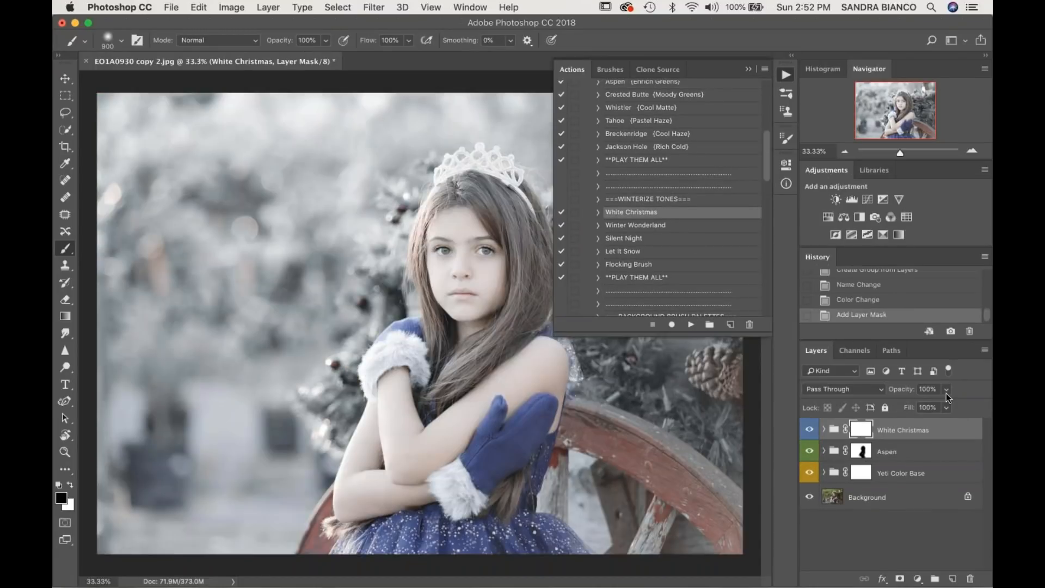
pyautogui.click(946, 391)
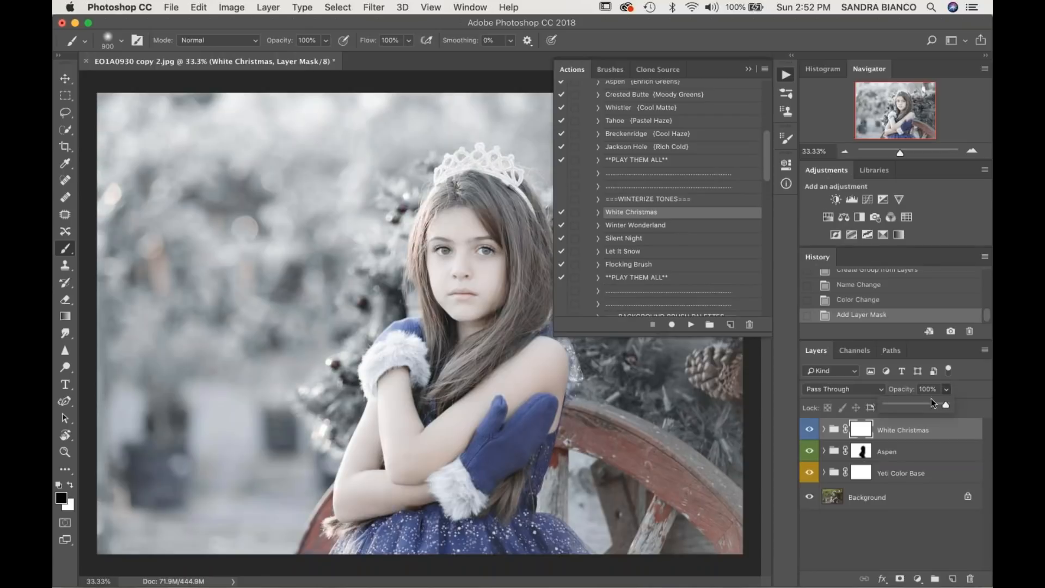
pyautogui.click(899, 404)
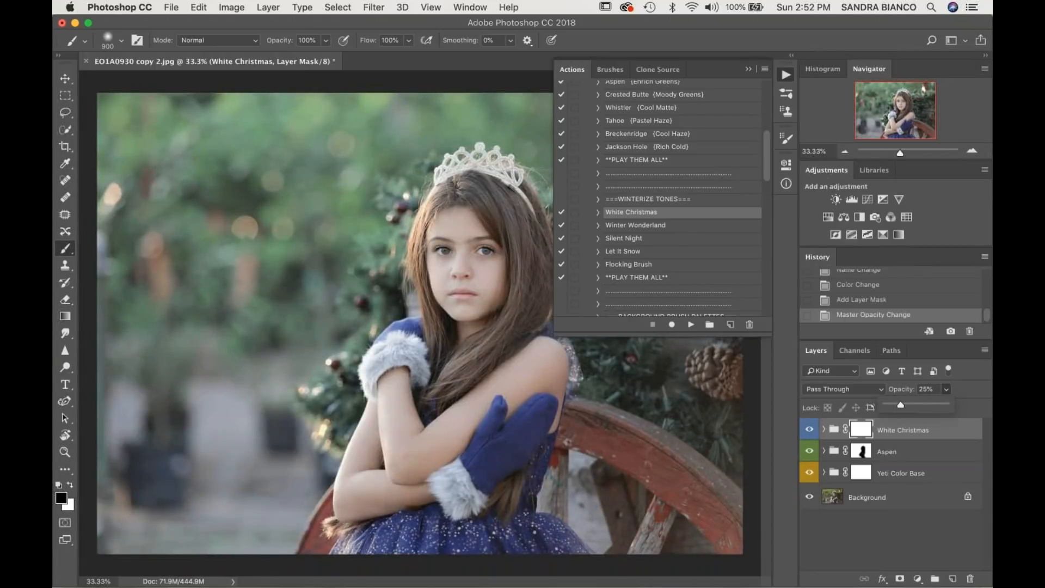
pyautogui.click(809, 430)
pyautogui.click(810, 429)
# Mask the White Christmas effect off the girl's face, hair, arms and dress using a black brush at 65% opacity
pyautogui.click(323, 42)
pyautogui.moveTo(302, 55); pyautogui.dragTo(303, 56)
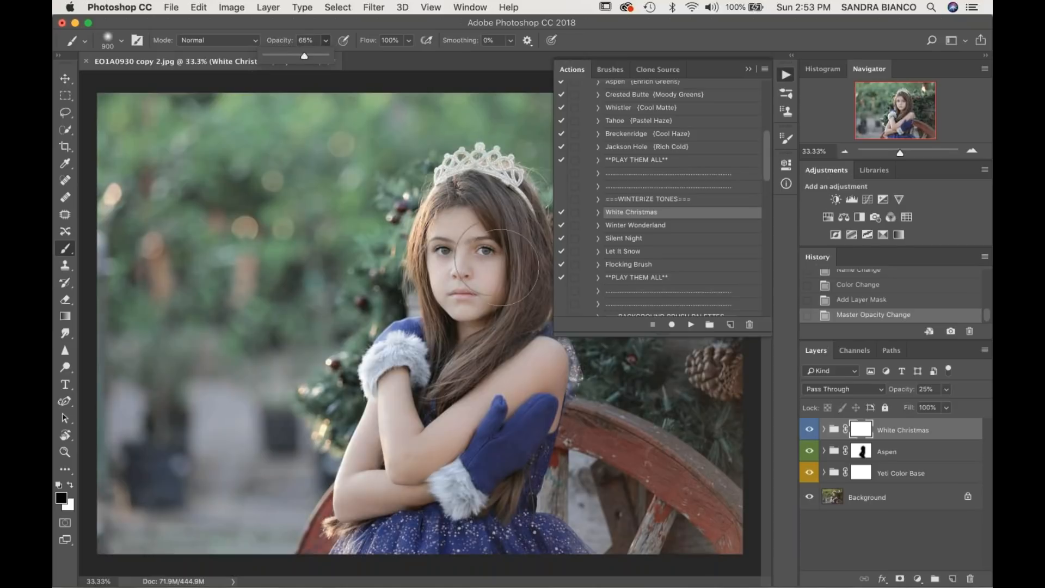
pyautogui.click(504, 257)
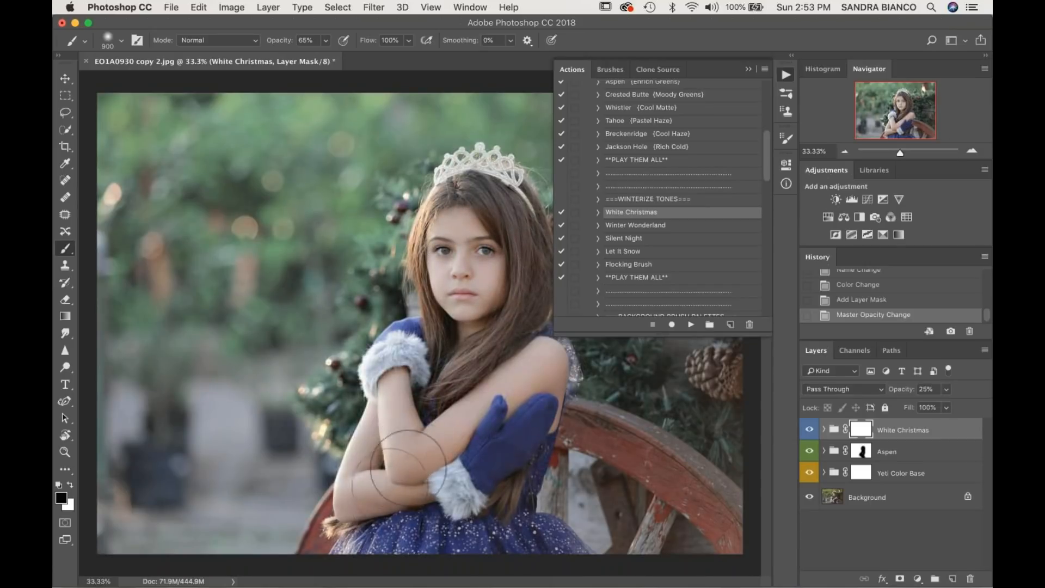
pyautogui.moveTo(531, 569)
pyautogui.mouseDown()
pyautogui.moveTo(482, 529)
pyautogui.moveTo(526, 366)
pyautogui.mouseUp()
pyautogui.moveTo(508, 327)
pyautogui.mouseDown()
pyautogui.moveTo(502, 286)
pyautogui.moveTo(474, 229)
pyautogui.mouseUp()
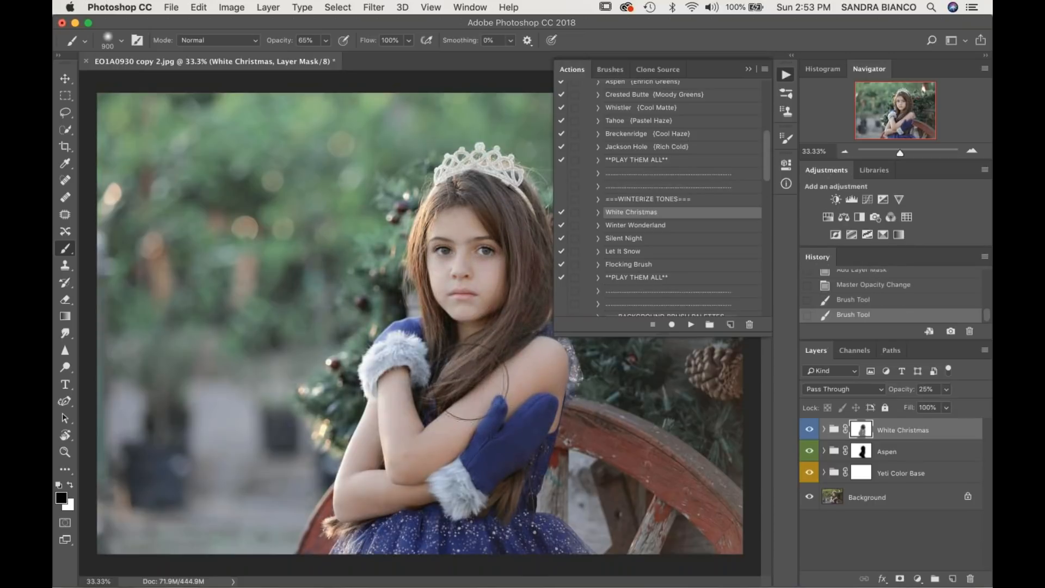
pyautogui.moveTo(506, 414)
pyautogui.mouseDown()
pyautogui.moveTo(439, 507)
pyautogui.moveTo(420, 496)
pyautogui.mouseUp()
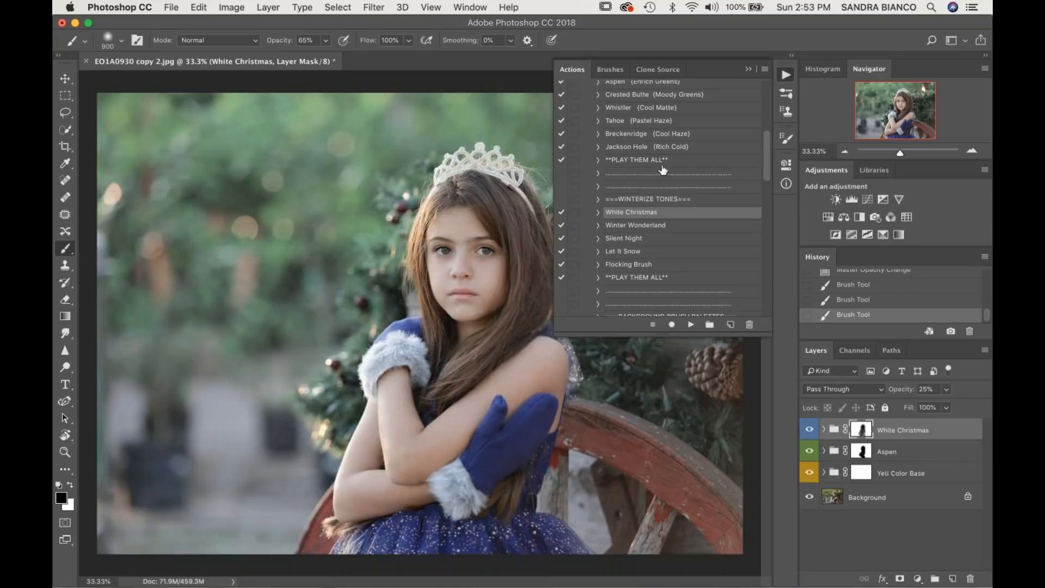
# Run the Snow Storm action from the Background Brush Palettes section
pyautogui.scroll(-2, 652, 185)
pyautogui.scroll(-6, 652, 184)
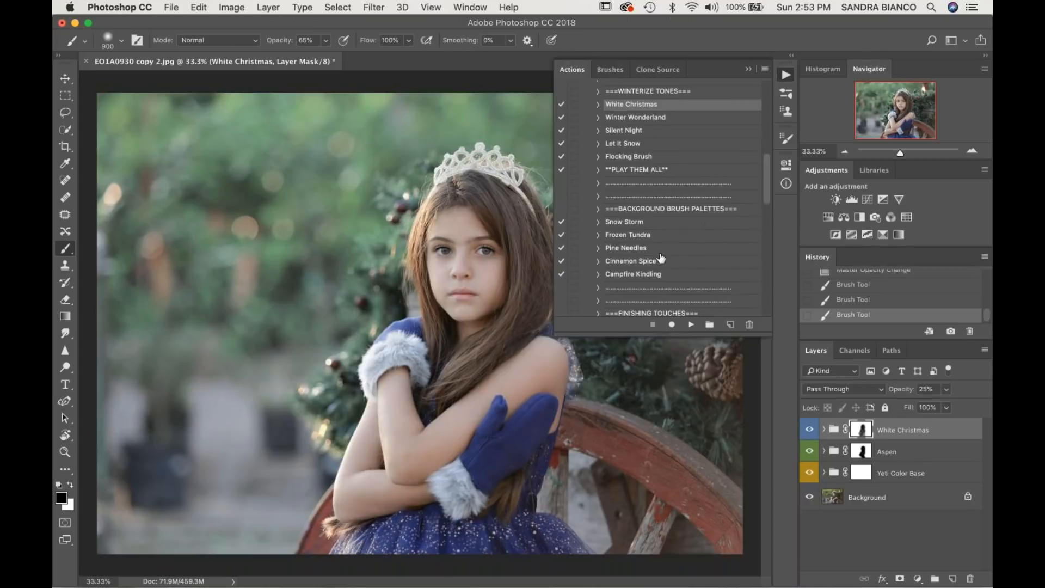
pyautogui.click(631, 224)
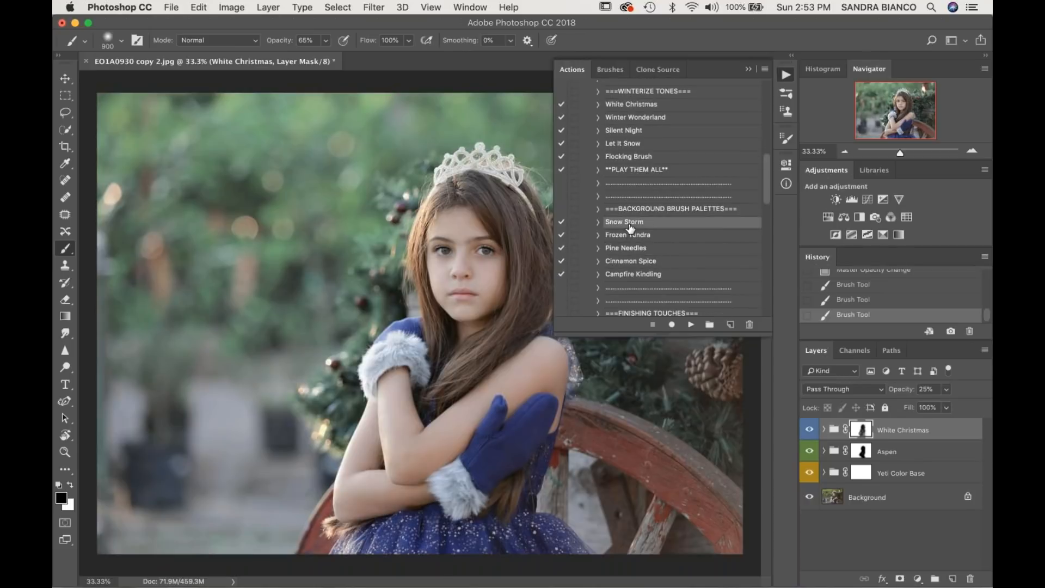
pyautogui.click(691, 324)
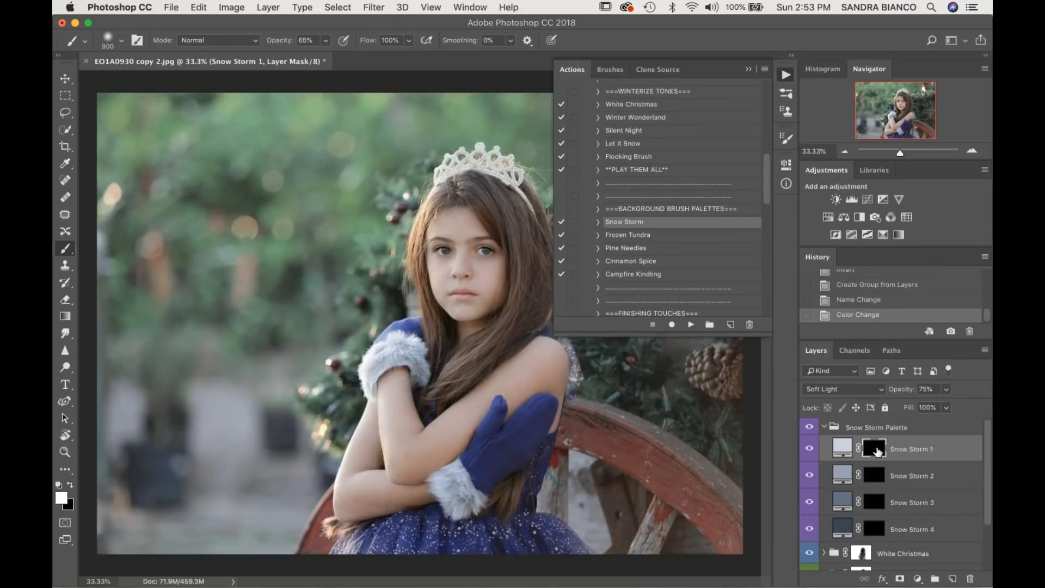
# Paint white on the Snow Storm 1 mask over the lower background on both sides with a size 1500 brush at 100% opacity
pyautogui.moveTo(328, 41); pyautogui.dragTo(350, 56)
pyautogui.press(']')
pyautogui.press(']')
pyautogui.press(']')
pyautogui.press(']')
pyautogui.press(']')
pyautogui.press(']')
pyautogui.moveTo(156, 434)
pyautogui.mouseDown()
pyautogui.moveTo(131, 430)
pyautogui.moveTo(176, 450)
pyautogui.moveTo(230, 498)
pyautogui.moveTo(256, 476)
pyautogui.moveTo(268, 419)
pyautogui.moveTo(174, 400)
pyautogui.moveTo(133, 387)
pyautogui.mouseUp()
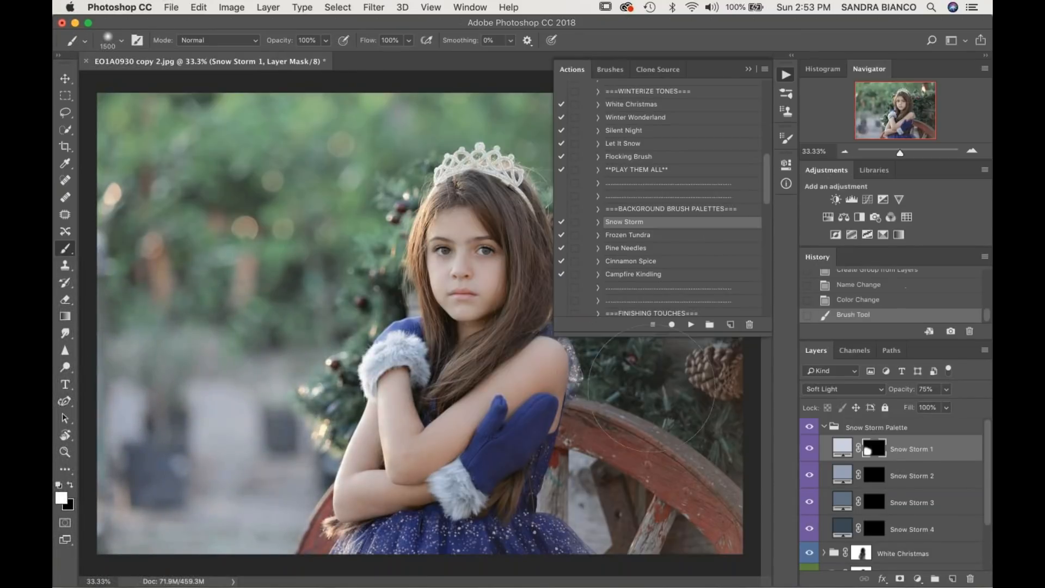
pyautogui.click(617, 472)
pyautogui.moveTo(624, 496)
pyautogui.mouseDown()
pyautogui.moveTo(706, 473)
pyautogui.moveTo(686, 426)
pyautogui.mouseUp()
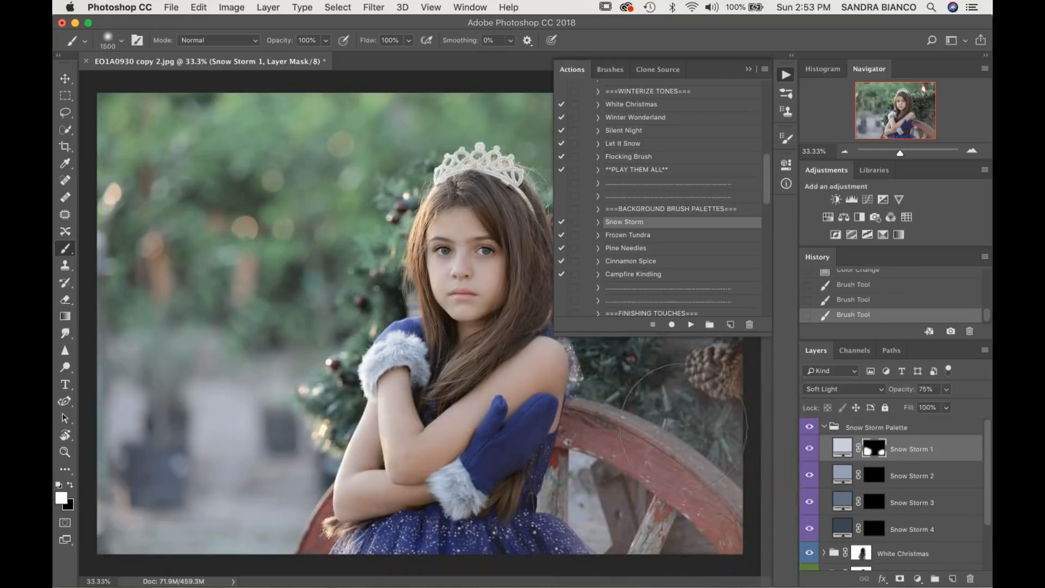
# Extend the Snow Storm 1 painting over the wreath area near the lower pinecone and set the layer's opacity to 36%
pyautogui.click(748, 70)
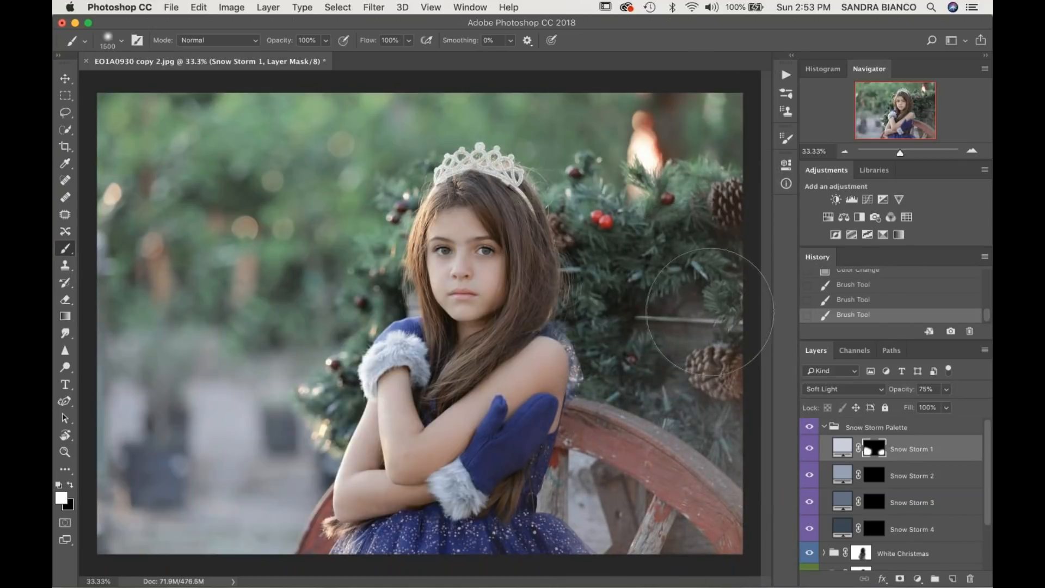
pyautogui.click(692, 310)
pyautogui.click(946, 389)
pyautogui.moveTo(950, 404); pyautogui.dragTo(922, 403)
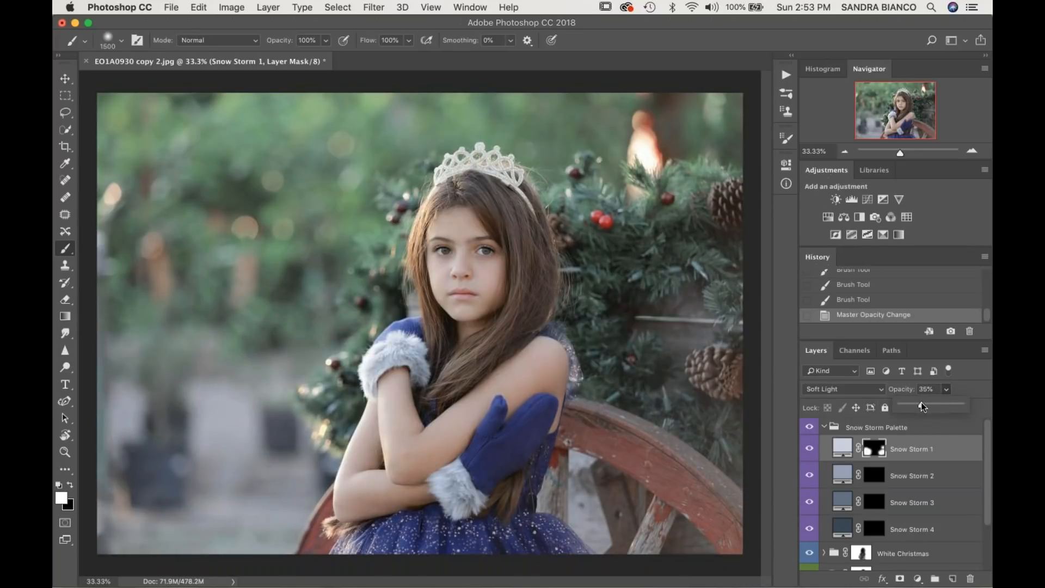
# Run the Pine Needles action from the Background Brush Palettes section
pyautogui.click(785, 75)
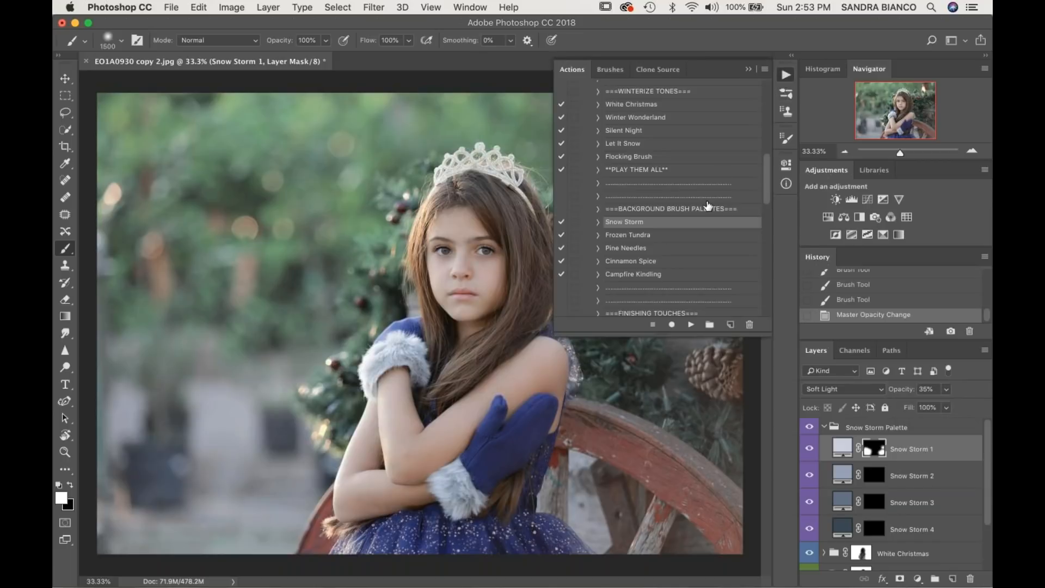
pyautogui.scroll(-3, 708, 206)
pyautogui.click(658, 213)
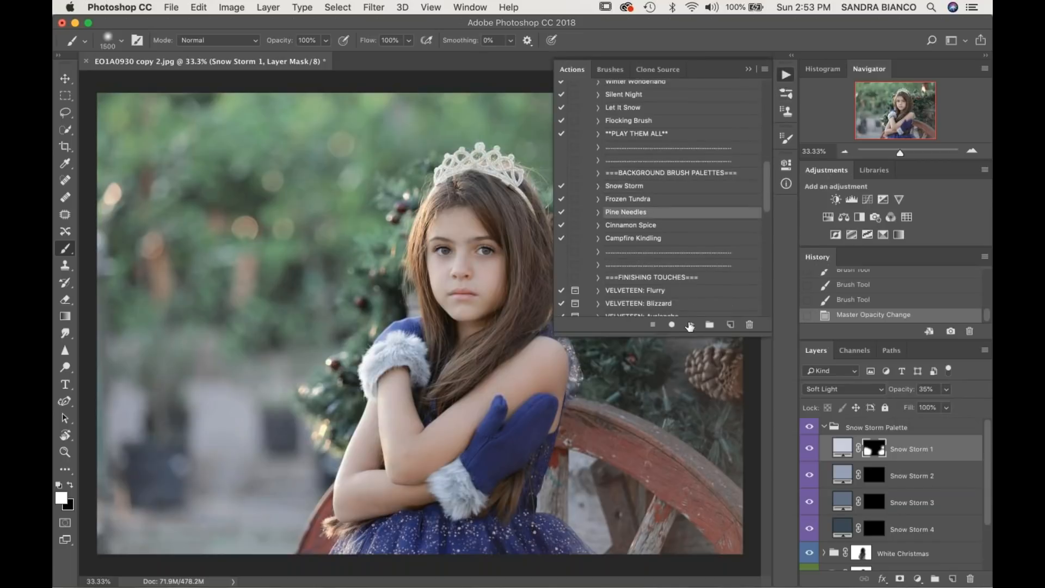
pyautogui.click(690, 324)
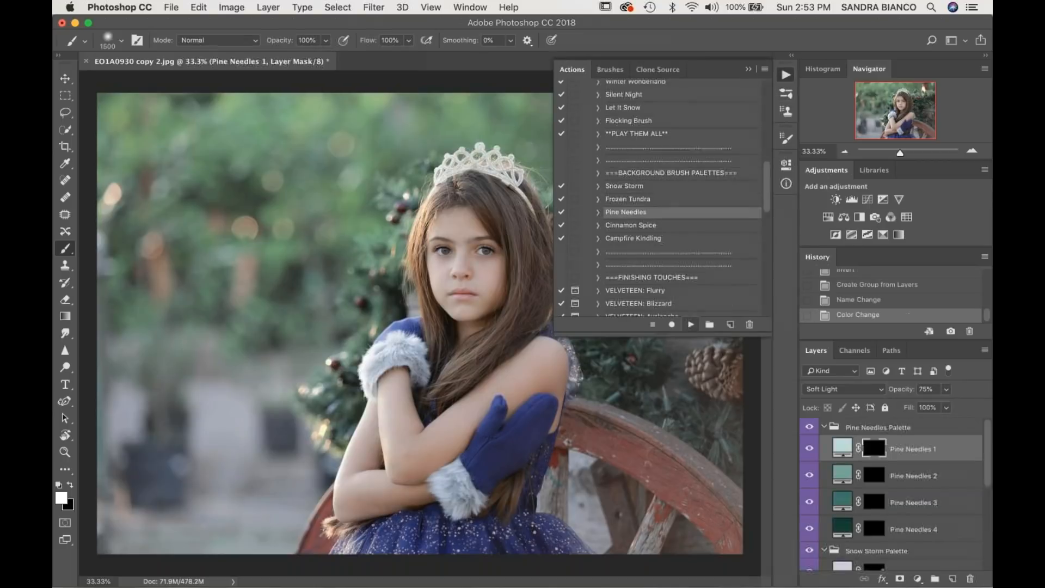
# Paint the Pine Needles 3 mask over the upper-left background foliage with a size 1300 white brush at 48% opacity
pyautogui.click(876, 503)
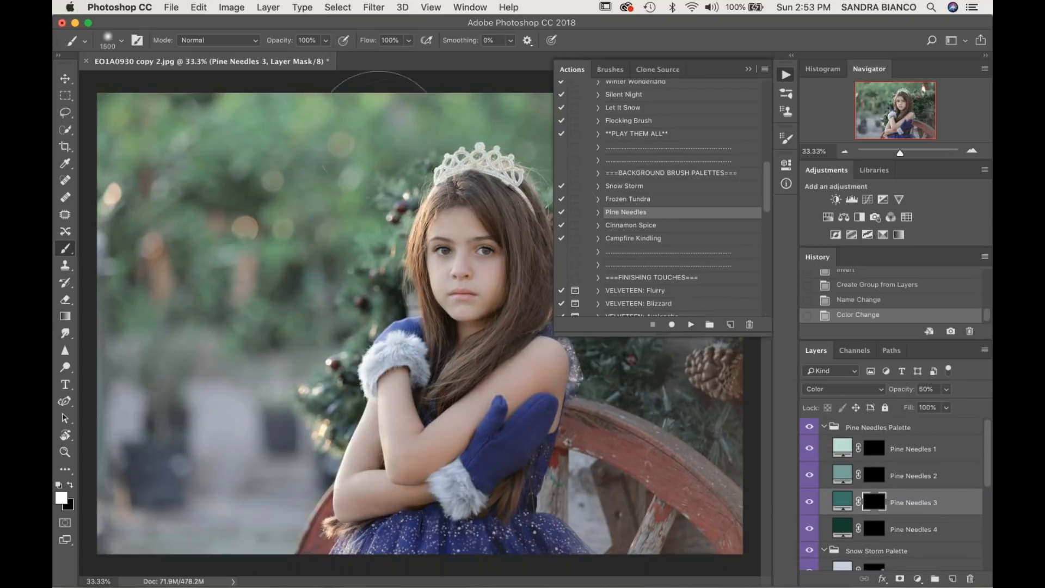
pyautogui.click(327, 40)
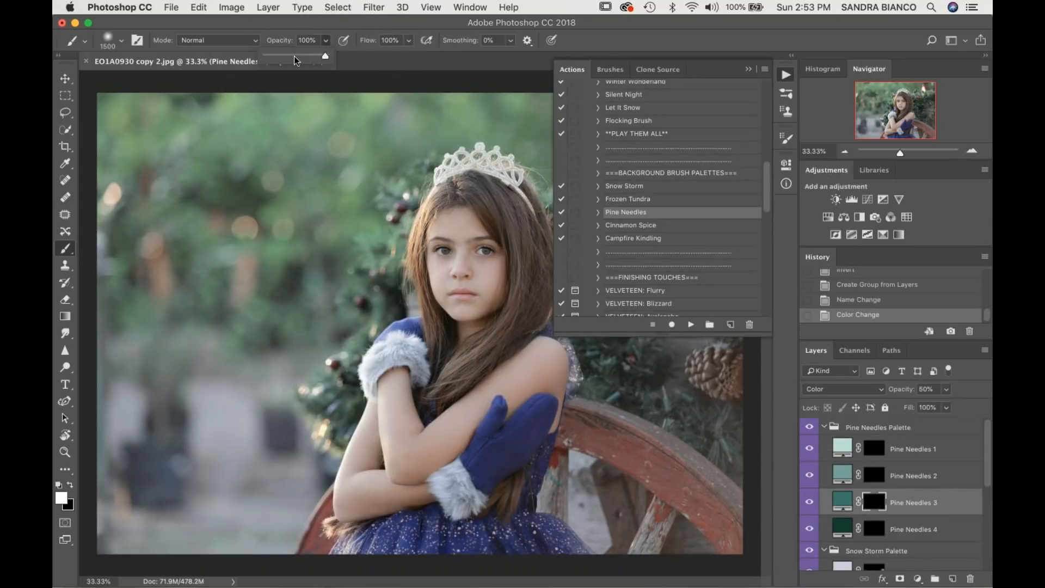
pyautogui.click(286, 160)
pyautogui.press('[')
pyautogui.press('[')
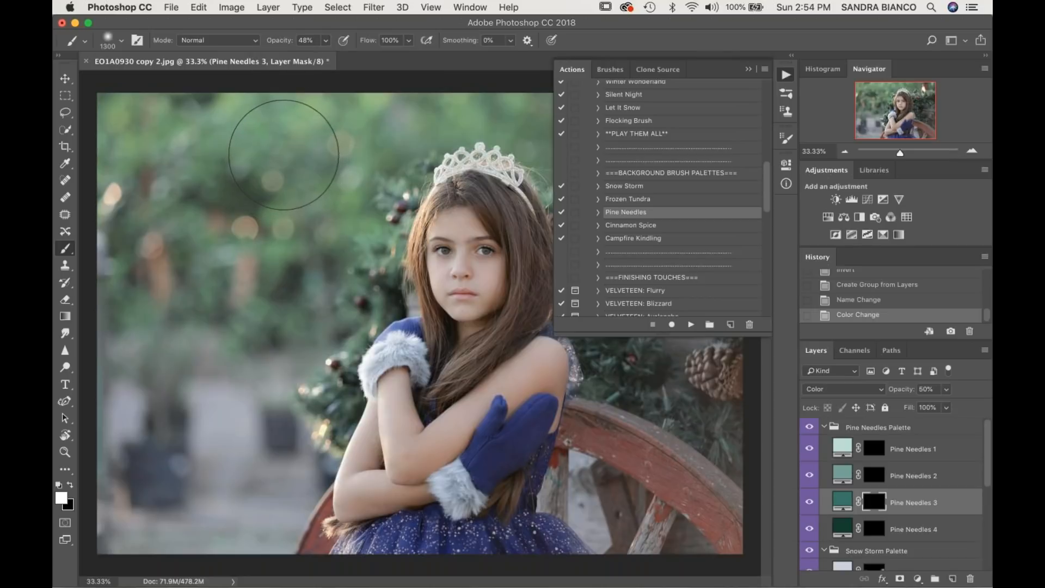
pyautogui.moveTo(284, 155)
pyautogui.mouseDown()
pyautogui.moveTo(254, 180)
pyautogui.moveTo(181, 159)
pyautogui.moveTo(182, 185)
pyautogui.moveTo(317, 155)
pyautogui.moveTo(374, 109)
pyautogui.mouseUp()
pyautogui.click(748, 71)
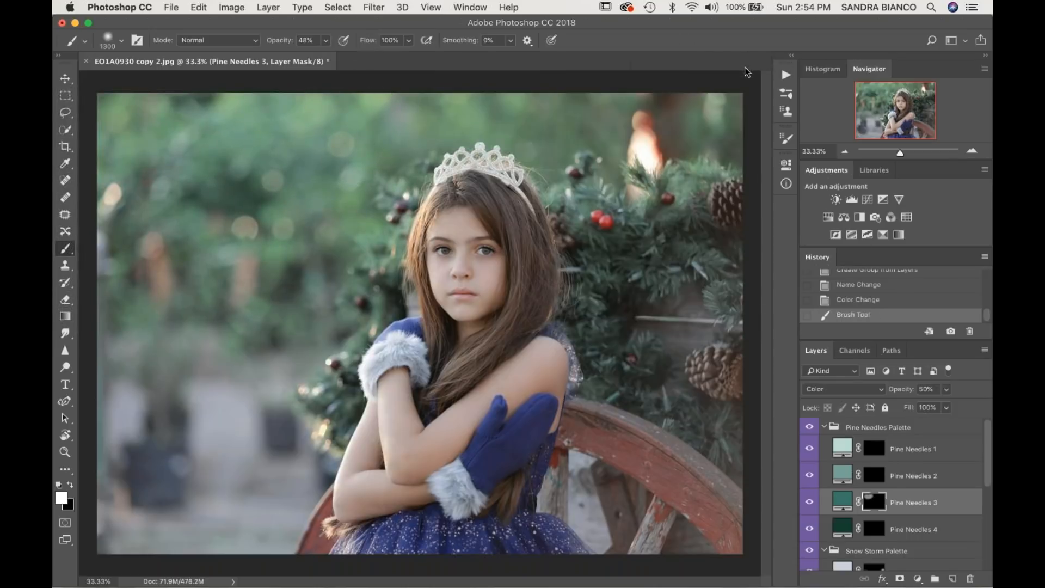
# Extend the Pine Needles 3 mask painting across the upper background to the upper-right corner and over the foliage left of the girl
pyautogui.moveTo(485, 97)
pyautogui.mouseDown()
pyautogui.moveTo(567, 91)
pyautogui.moveTo(605, 111)
pyautogui.mouseUp()
pyautogui.moveTo(709, 109); pyautogui.dragTo(706, 116)
pyautogui.moveTo(301, 156); pyautogui.dragTo(298, 195)
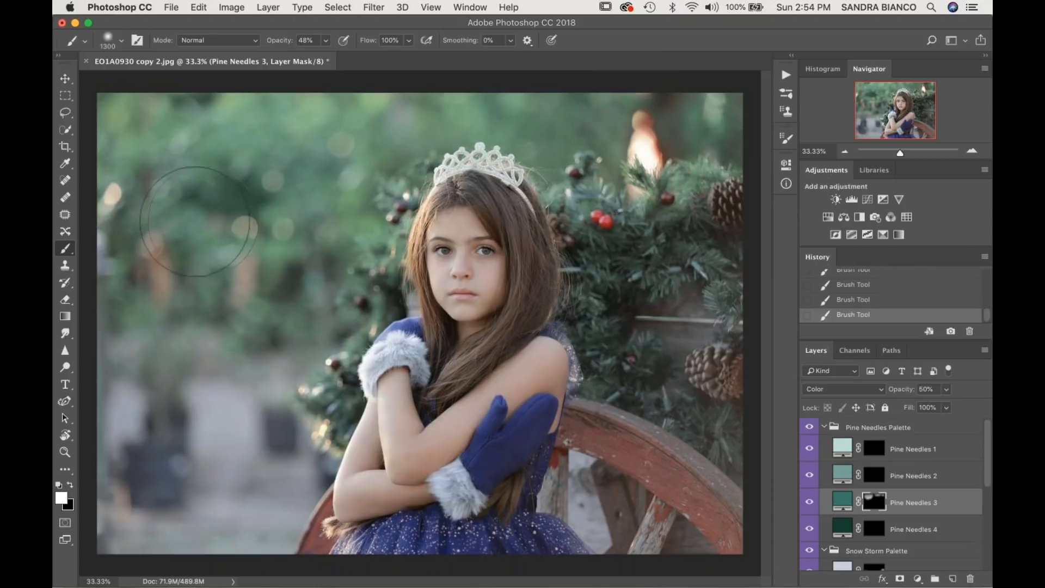
# Paint white on the Pine Needles 4 mask over the wreath greenery on both sides of the girl with a size 700 brush at 48% opacity
pyautogui.click(874, 529)
pyautogui.press('[')
pyautogui.press('[')
pyautogui.press('[')
pyautogui.press('[')
pyautogui.press('[')
pyautogui.press('[')
pyautogui.moveTo(689, 255)
pyautogui.mouseDown()
pyautogui.moveTo(627, 210)
pyautogui.moveTo(612, 217)
pyautogui.moveTo(612, 318)
pyautogui.moveTo(630, 351)
pyautogui.mouseUp()
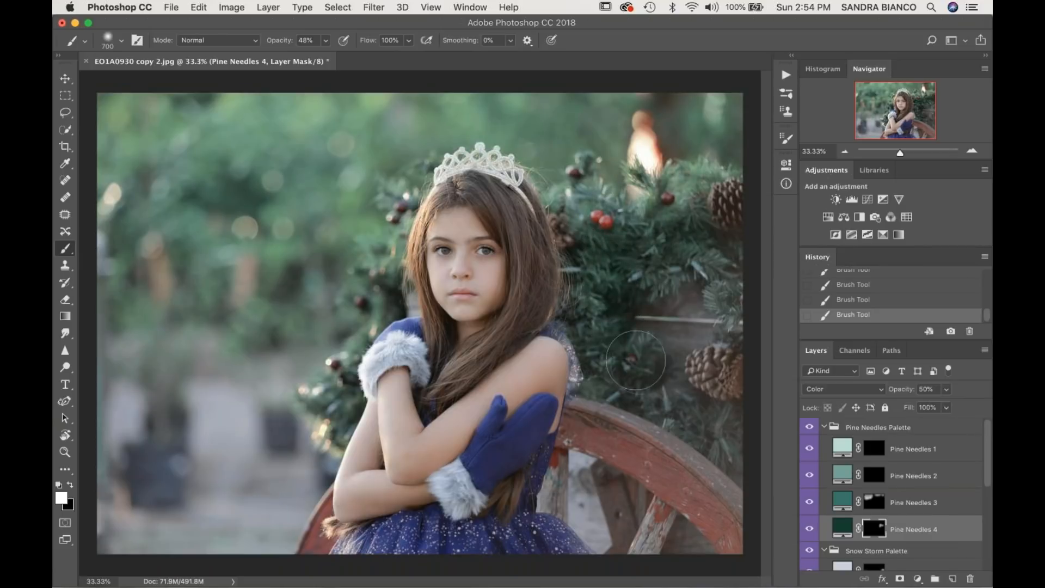
pyautogui.moveTo(653, 202); pyautogui.dragTo(596, 212)
pyautogui.click(362, 288)
pyautogui.moveTo(315, 426); pyautogui.dragTo(311, 414)
# Run the Jackson Hole (Rich Cold) action and toggle its group's visibility to compare the effect
pyautogui.click(786, 76)
pyautogui.scroll(-5, 737, 174)
pyautogui.scroll(1, 737, 174)
pyautogui.click(692, 158)
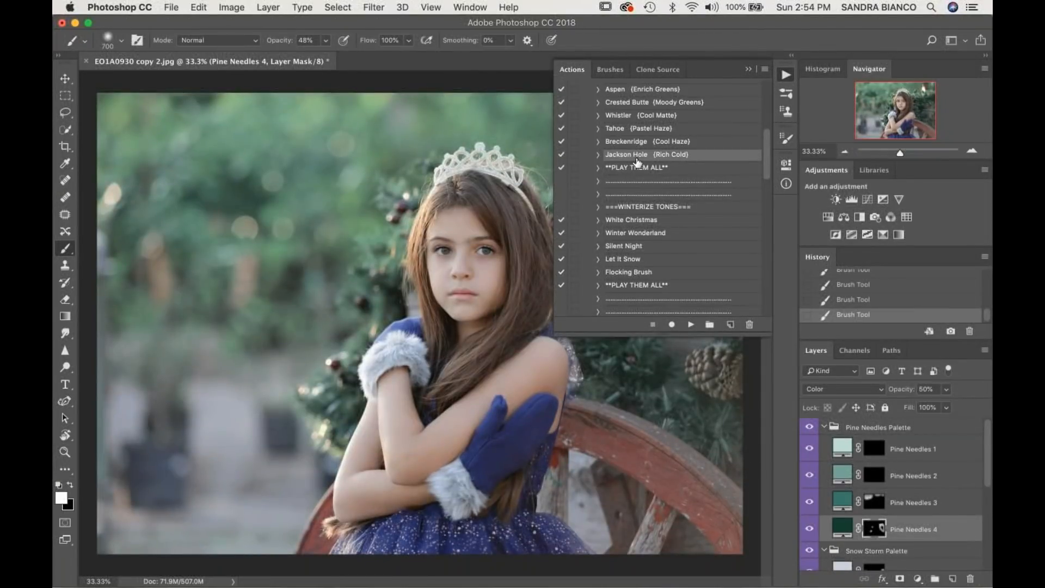
pyautogui.click(691, 325)
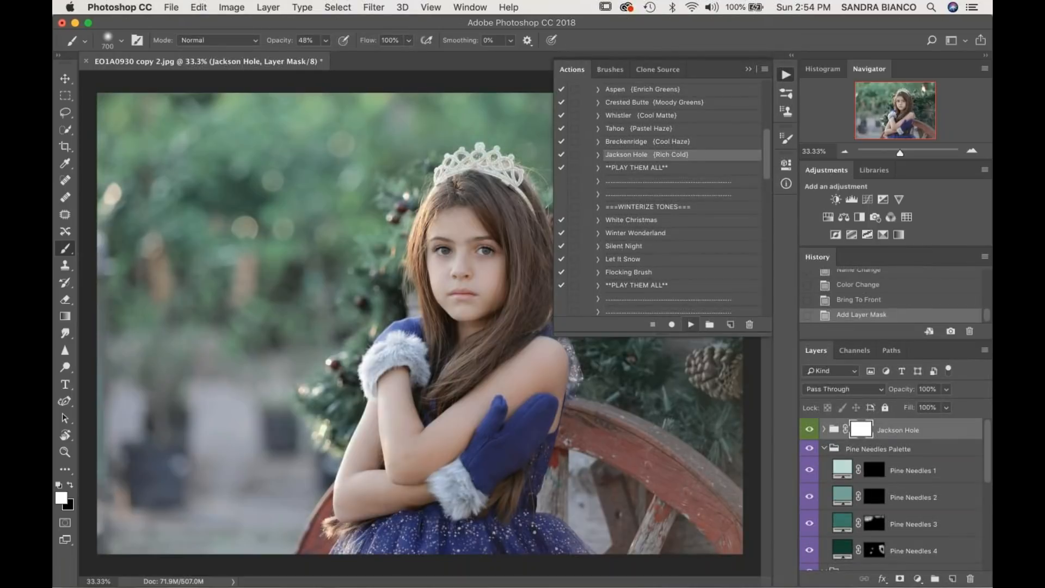
pyautogui.click(748, 70)
pyautogui.click(813, 432)
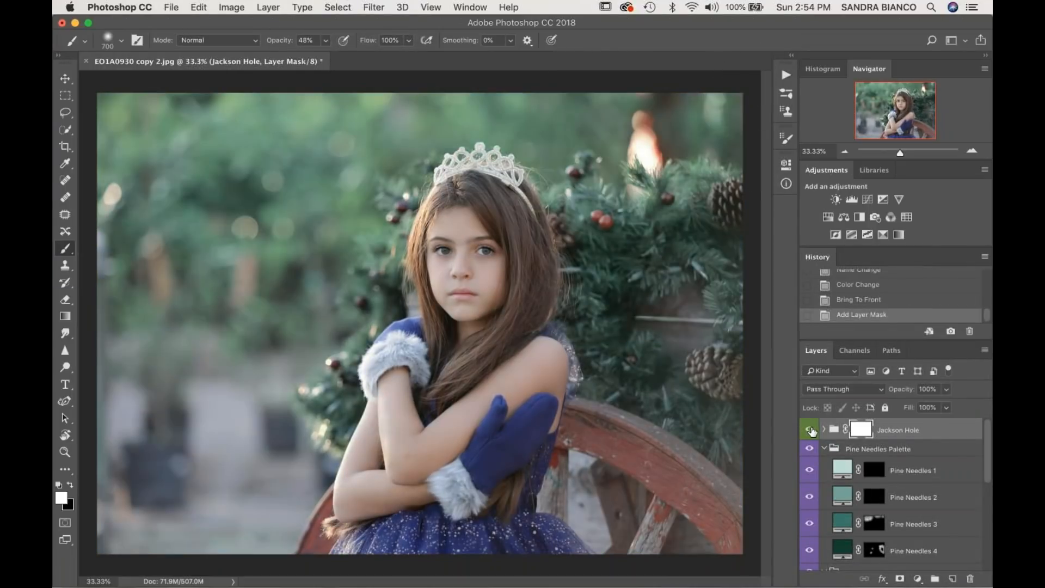
pyautogui.click(812, 432)
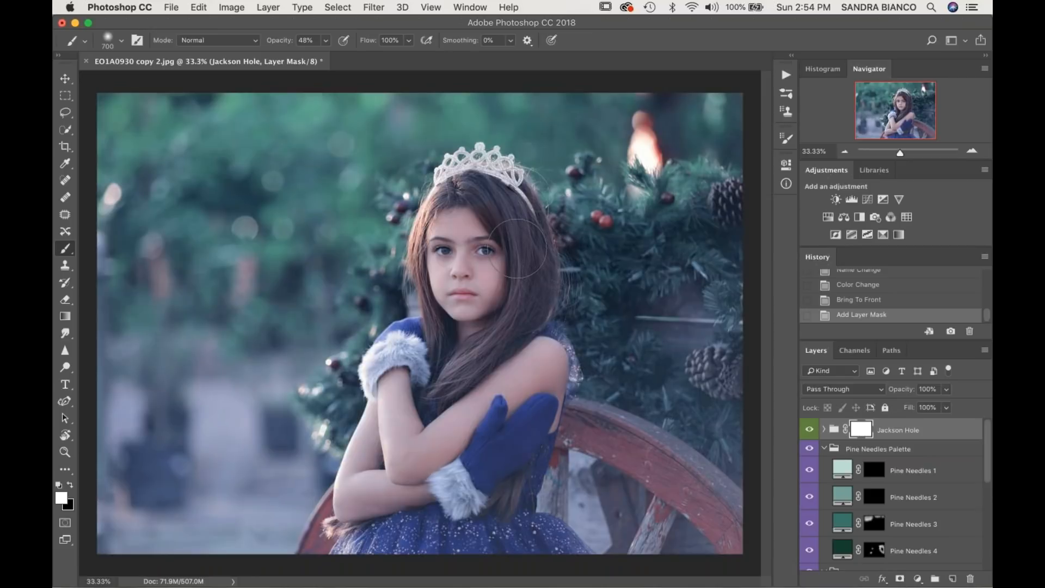
# Paint black on the Jackson Hole mask over the girl's face, hair, arms and dress, raising the brush opacity to 100%
pyautogui.press('x')
pyautogui.moveTo(507, 280)
pyautogui.mouseDown()
pyautogui.moveTo(525, 266)
pyautogui.moveTo(515, 287)
pyautogui.mouseUp()
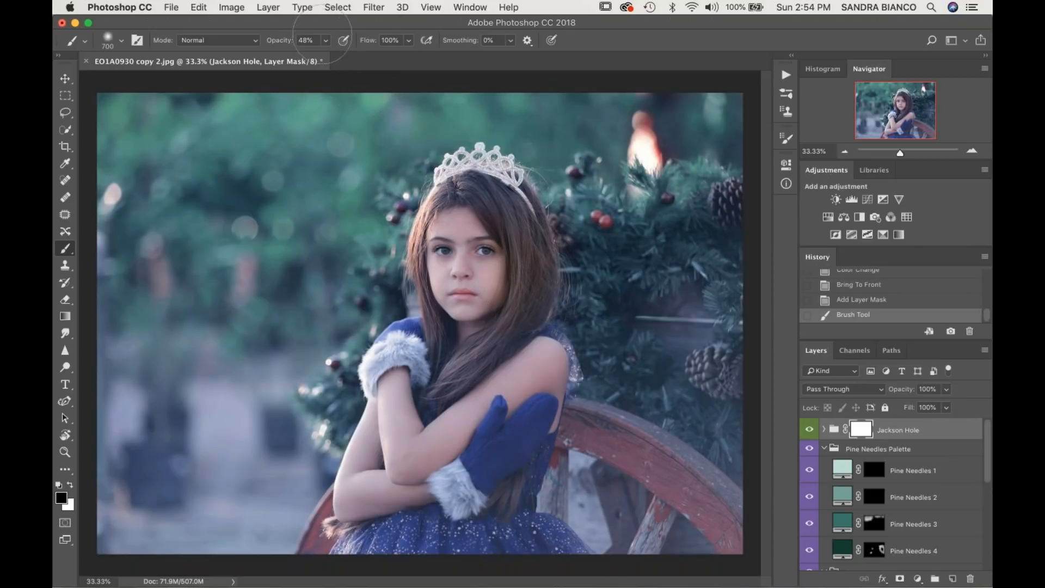
pyautogui.moveTo(458, 248)
pyautogui.mouseDown()
pyautogui.moveTo(482, 262)
pyautogui.moveTo(470, 219)
pyautogui.moveTo(489, 214)
pyautogui.moveTo(481, 199)
pyautogui.moveTo(444, 245)
pyautogui.mouseUp()
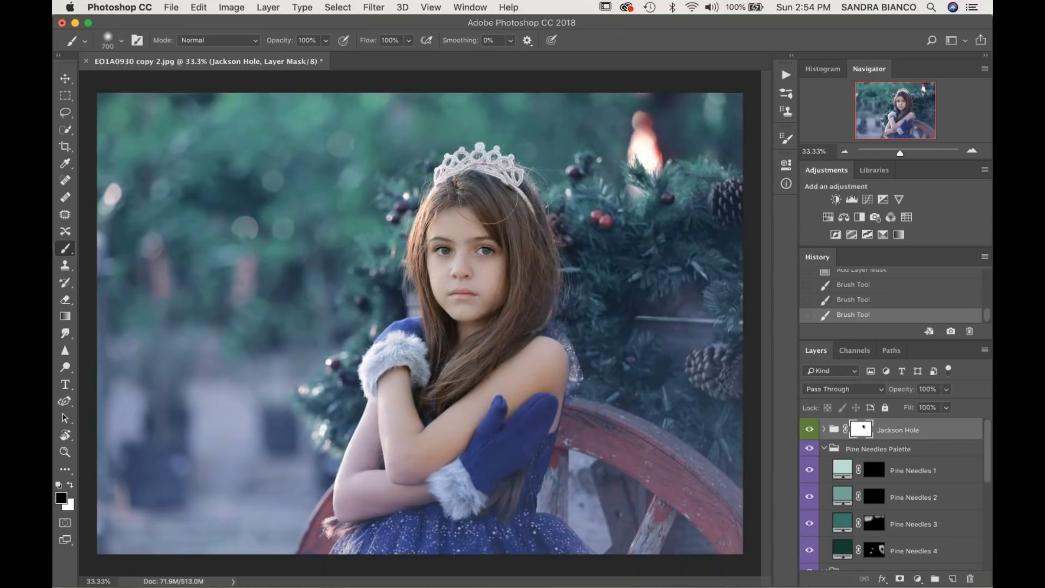
pyautogui.moveTo(370, 478)
pyautogui.mouseDown()
pyautogui.moveTo(364, 485)
pyautogui.moveTo(502, 556)
pyautogui.mouseUp()
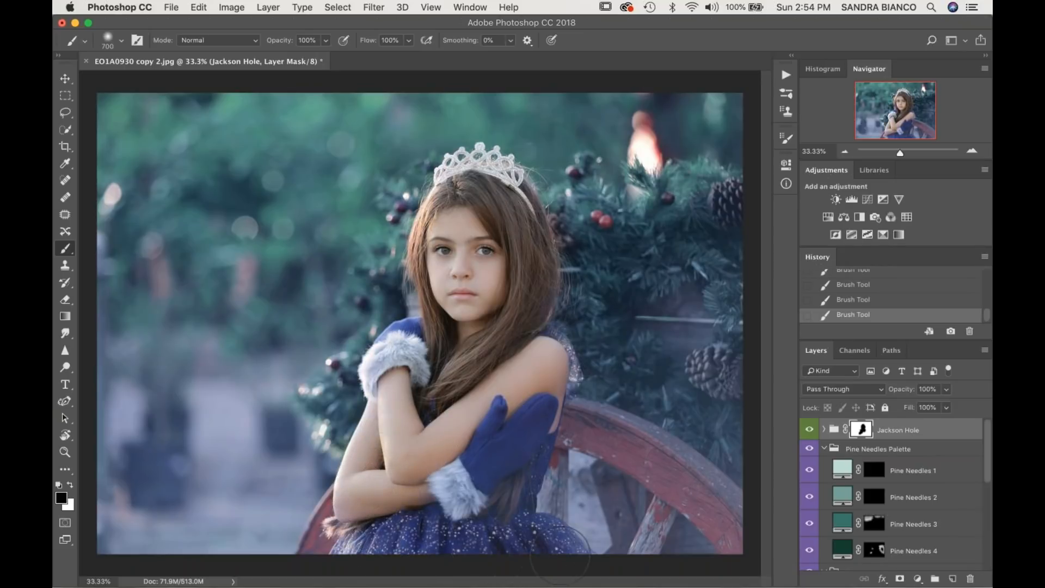
pyautogui.moveTo(528, 384)
pyautogui.mouseDown()
pyautogui.moveTo(422, 468)
pyautogui.moveTo(406, 362)
pyautogui.moveTo(462, 286)
pyautogui.moveTo(452, 211)
pyautogui.moveTo(488, 194)
pyautogui.moveTo(515, 286)
pyautogui.mouseUp()
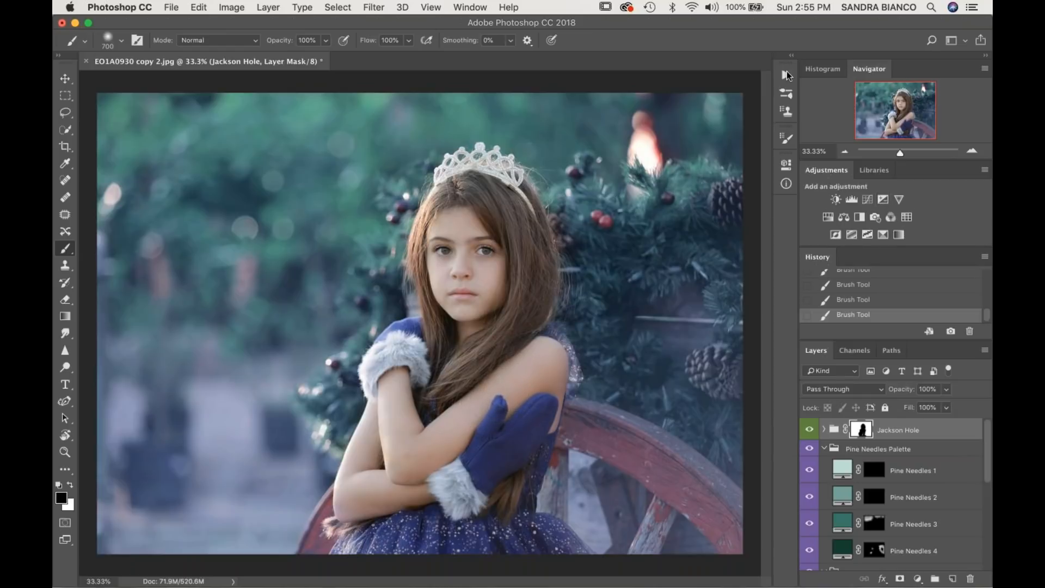
# Run the FROST/HAZE: Glacier action from Finishing Touches and set the Lower Glacier layer's opacity to 24%
pyautogui.click(786, 75)
pyautogui.scroll(-3, 703, 192)
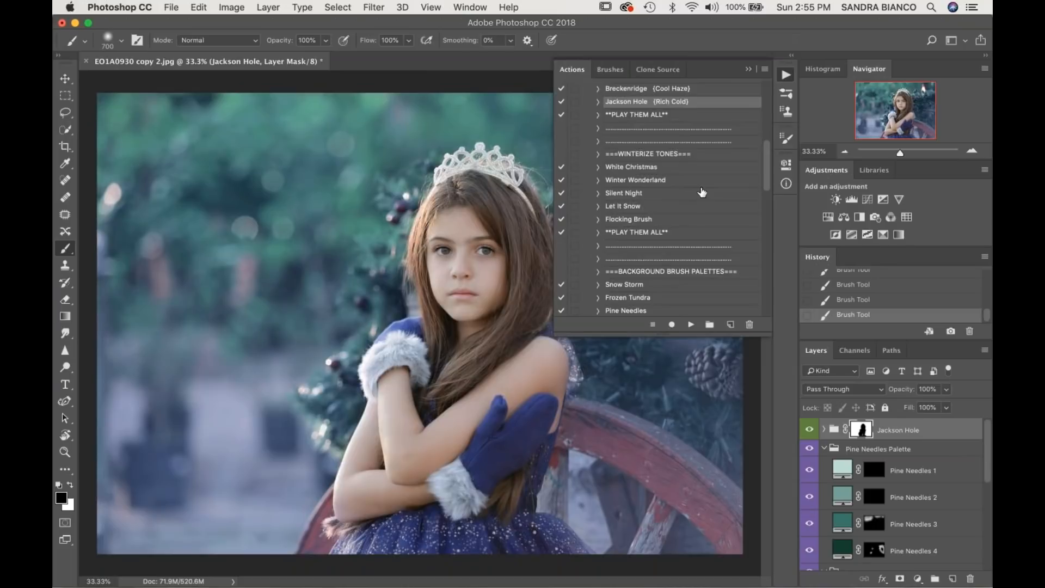
pyautogui.scroll(-3, 702, 192)
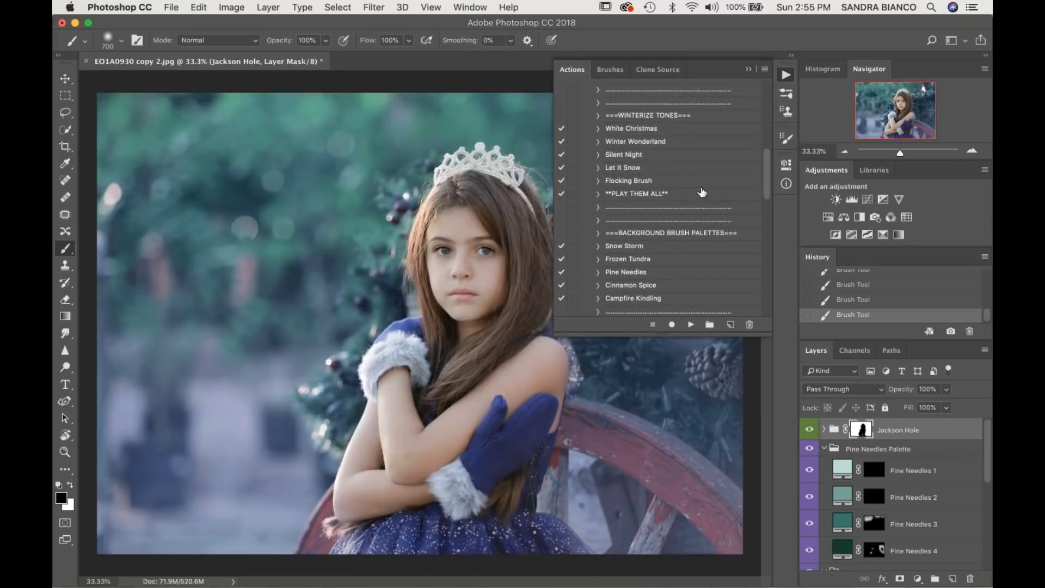
pyautogui.scroll(-3, 703, 192)
pyautogui.scroll(-3, 702, 192)
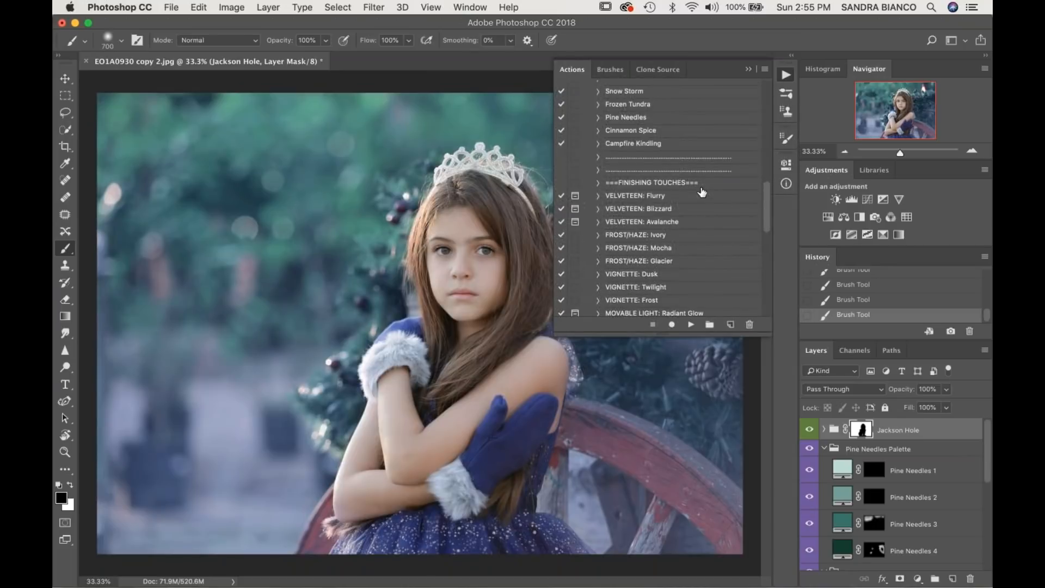
pyautogui.scroll(-1, 702, 192)
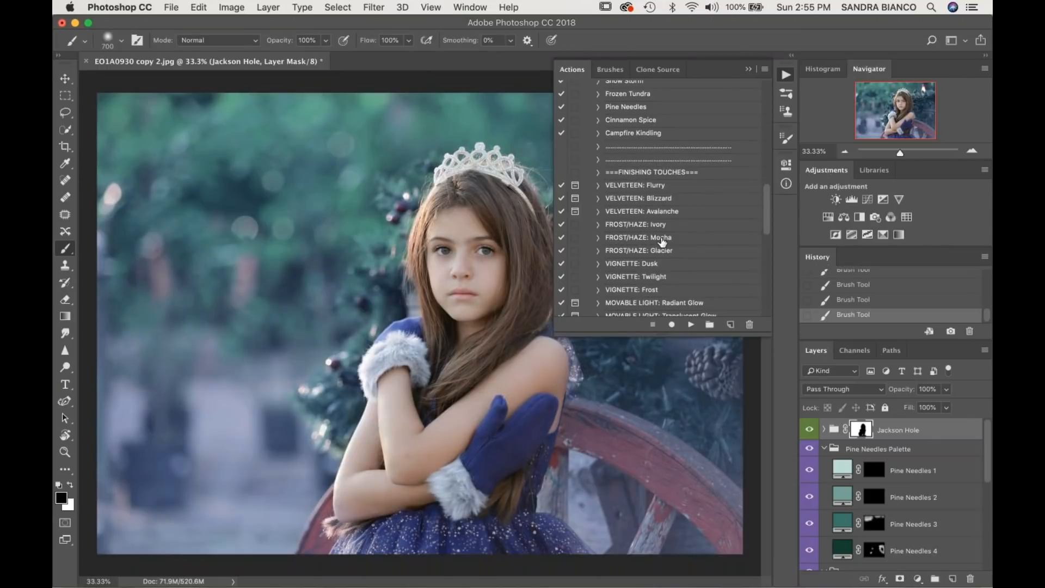
pyautogui.click(669, 256)
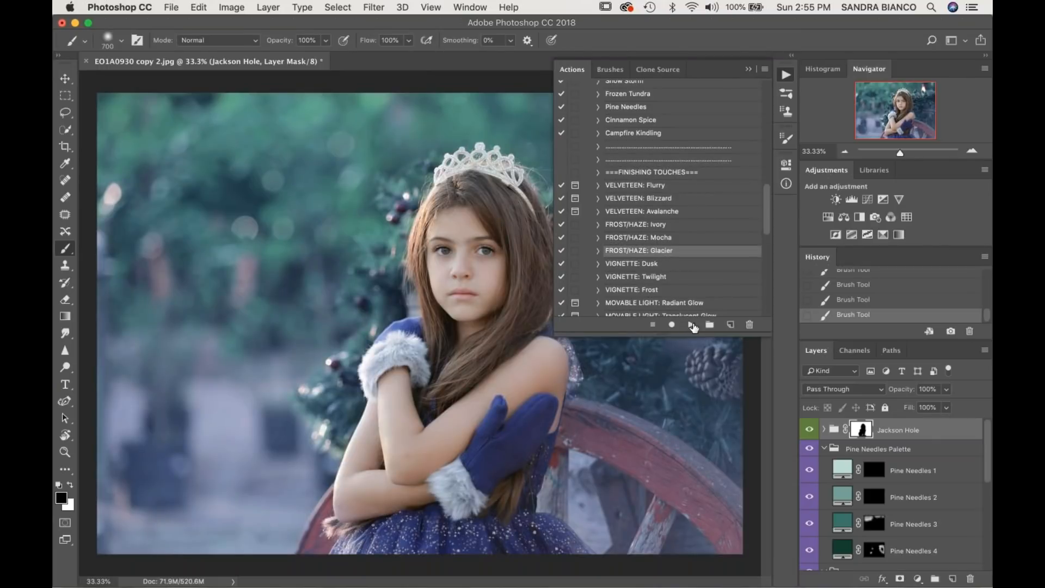
pyautogui.click(690, 325)
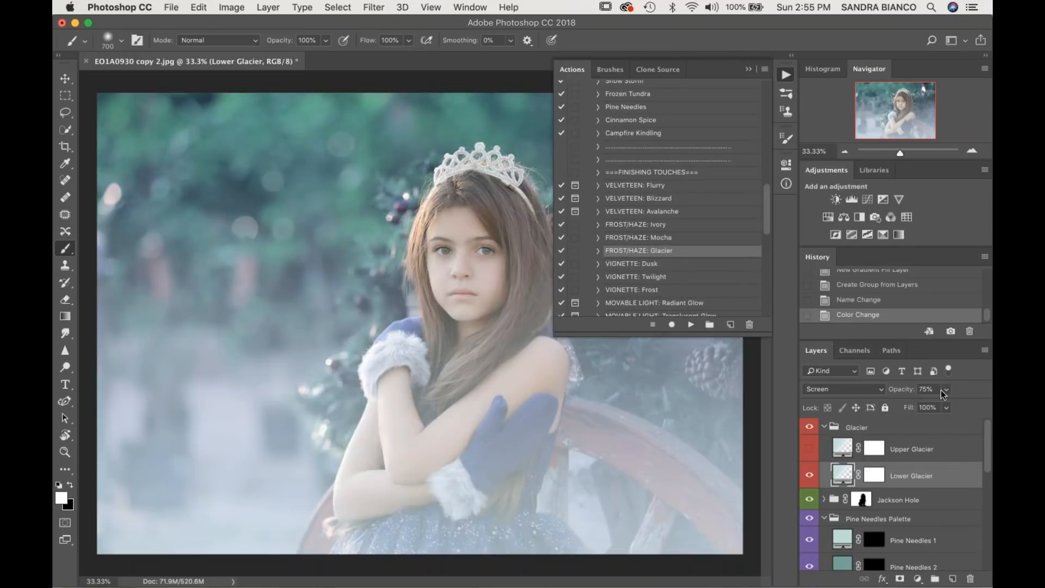
pyautogui.click(918, 404)
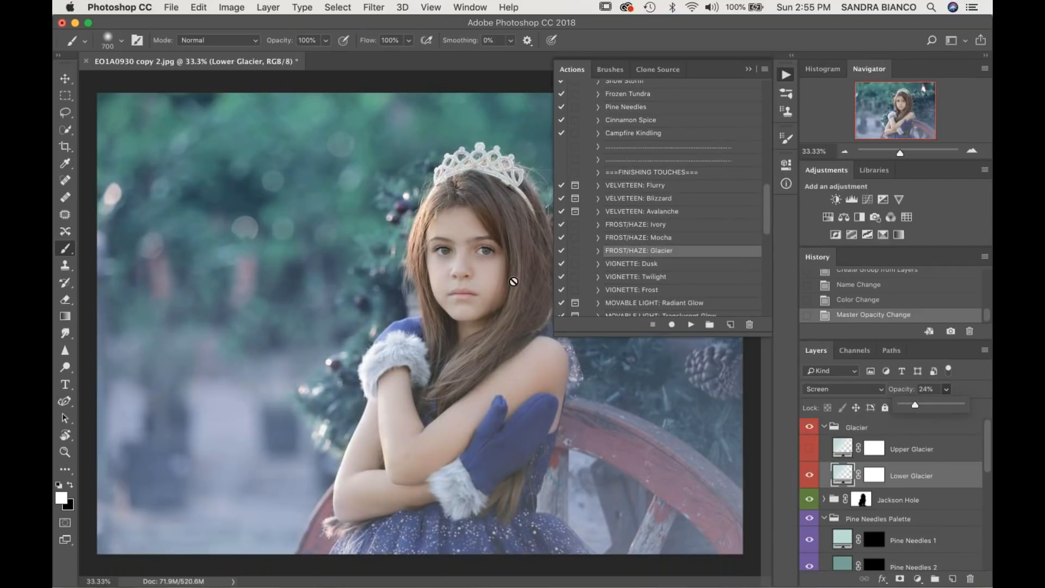
# Paint black on the Lower Glacier mask over the girl's face at 100% brush opacity and over her body at 67%
pyautogui.click(873, 477)
pyautogui.press('x')
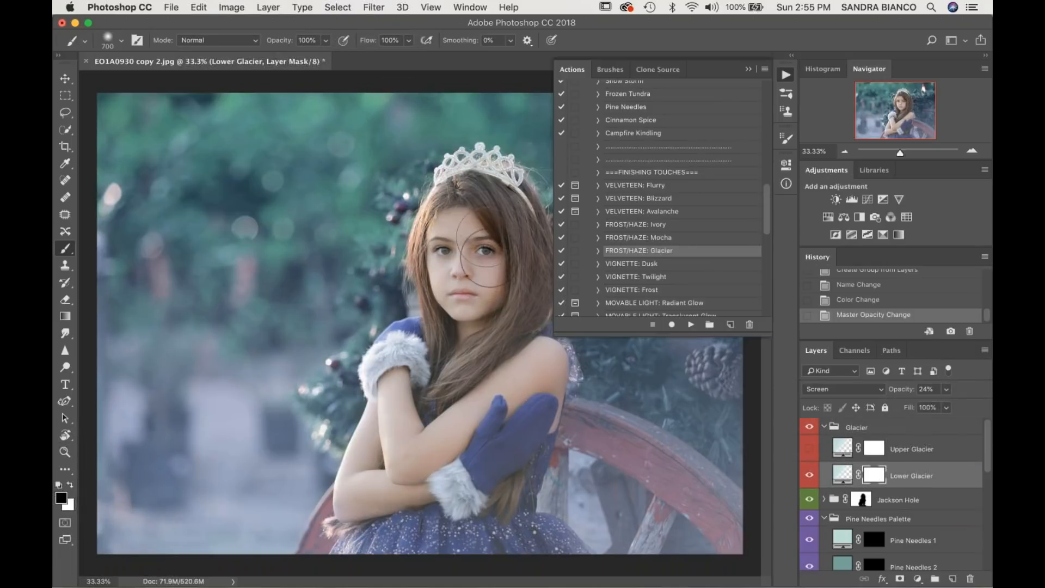
pyautogui.moveTo(470, 333)
pyautogui.mouseDown()
pyautogui.moveTo(467, 362)
pyautogui.moveTo(475, 249)
pyautogui.moveTo(507, 218)
pyautogui.moveTo(468, 290)
pyautogui.moveTo(448, 239)
pyautogui.moveTo(492, 239)
pyautogui.moveTo(473, 287)
pyautogui.mouseUp()
pyautogui.click(325, 41)
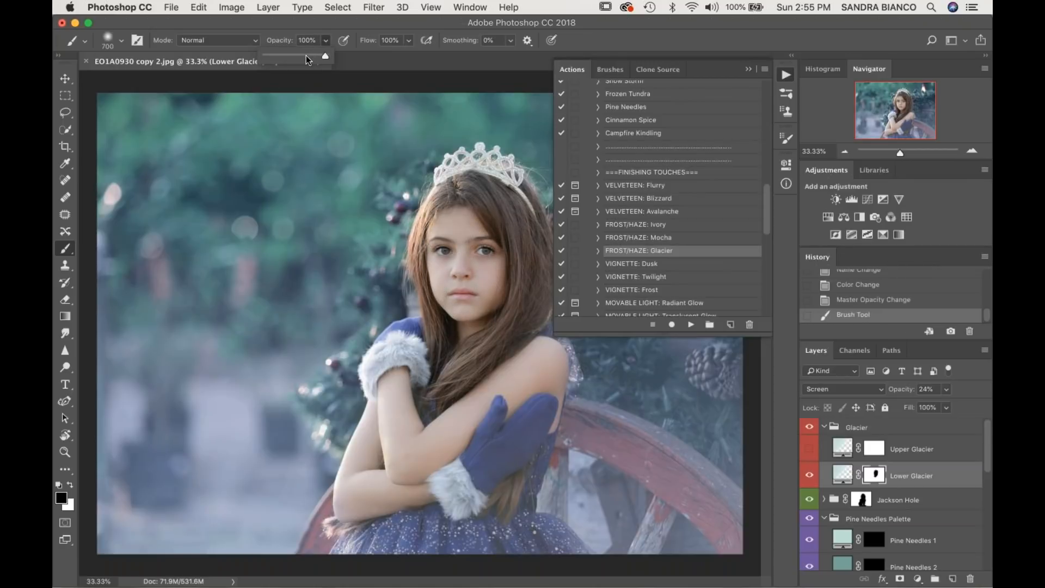
pyautogui.click(307, 55)
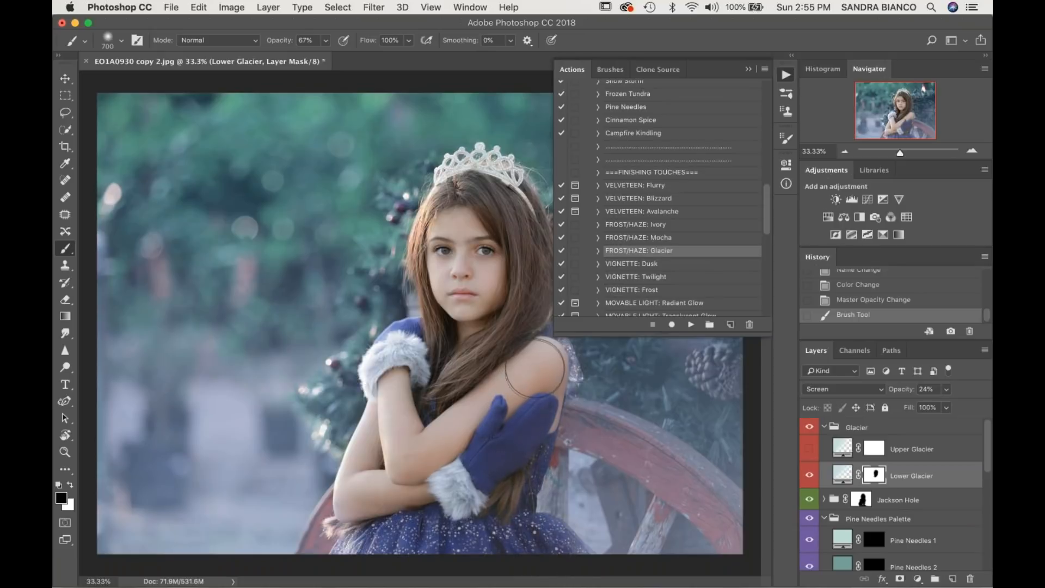
pyautogui.moveTo(381, 499)
pyautogui.mouseDown()
pyautogui.moveTo(364, 504)
pyautogui.moveTo(373, 522)
pyautogui.moveTo(452, 405)
pyautogui.mouseUp()
pyautogui.moveTo(471, 283); pyautogui.dragTo(482, 253)
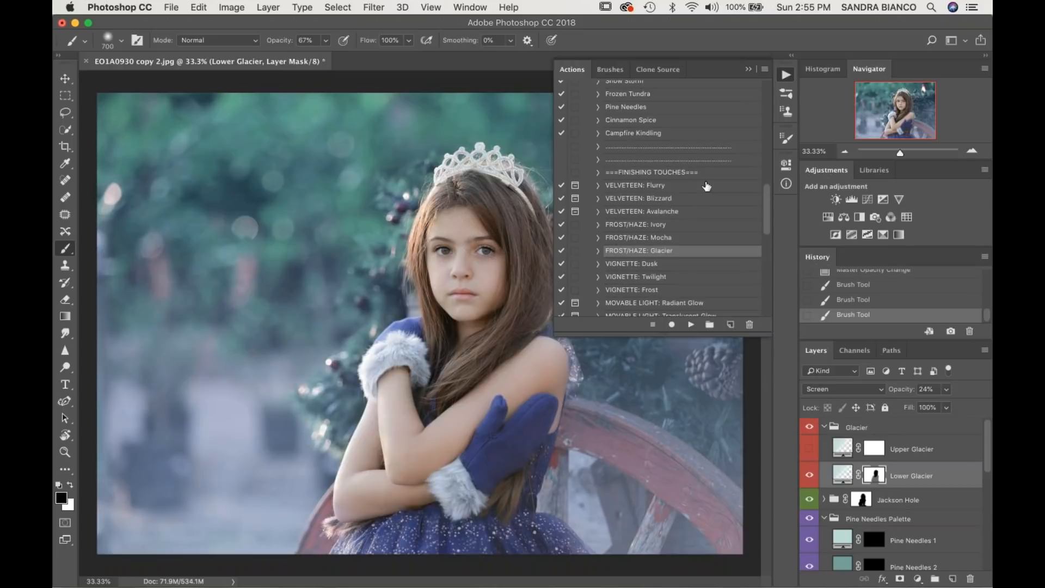
# Run the VIGNETTE: Twilight action and toggle its group's visibility to compare the vignette
pyautogui.scroll(-1, 664, 255)
pyautogui.click(651, 266)
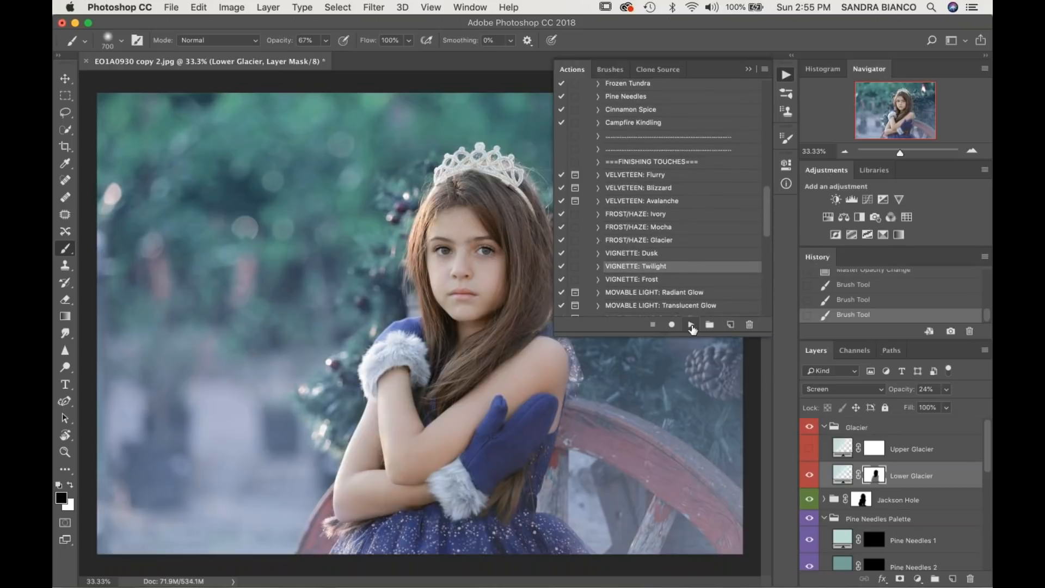
pyautogui.click(691, 324)
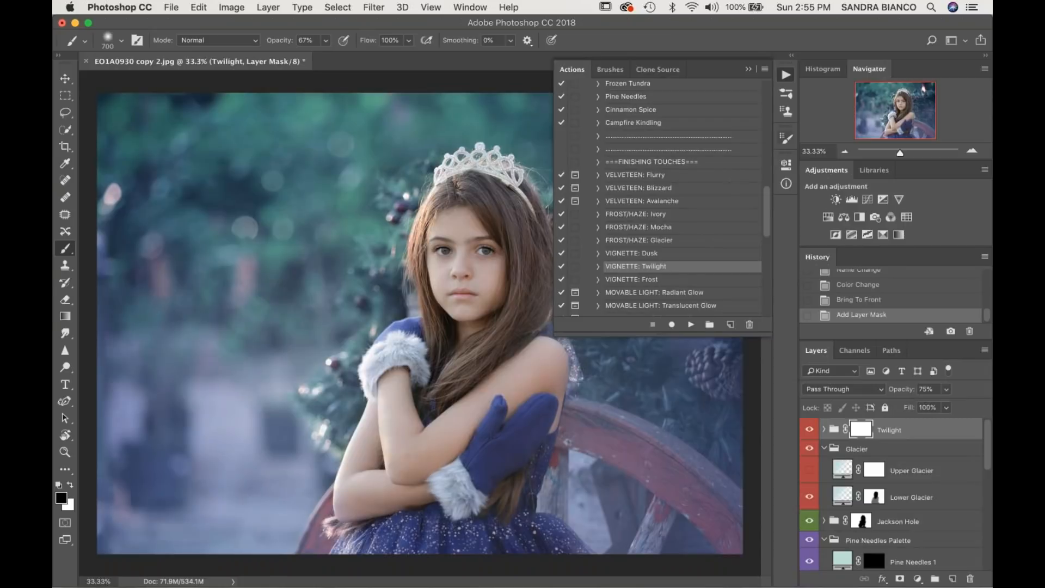
pyautogui.click(749, 71)
pyautogui.click(809, 430)
pyautogui.click(809, 430)
pyautogui.click(810, 430)
pyautogui.click(810, 430)
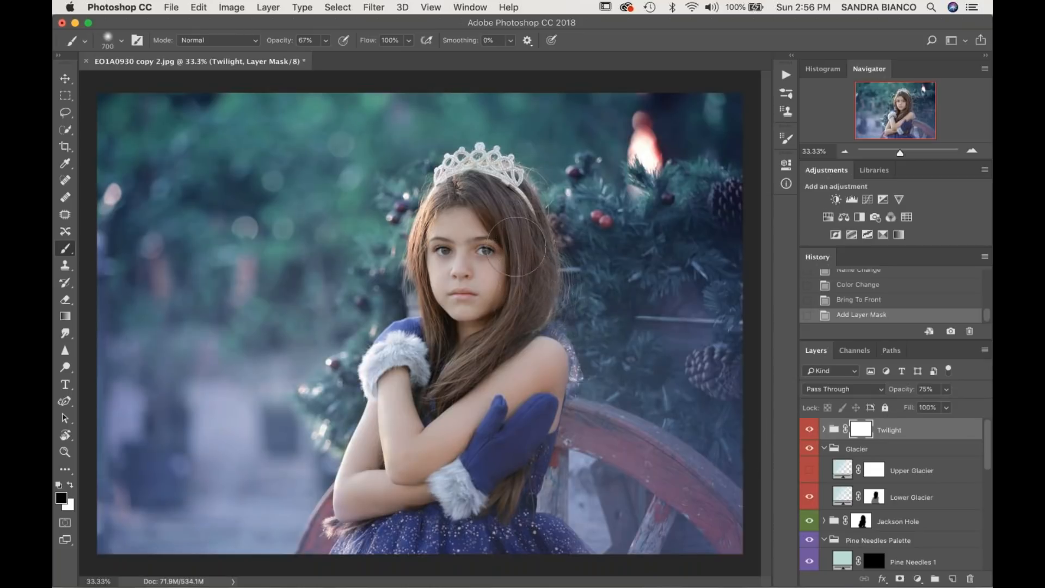
# Paint black on the Twilight mask over the girl at 67% brush opacity, and set the brush opacity to 100%
pyautogui.moveTo(388, 410); pyautogui.dragTo(375, 457)
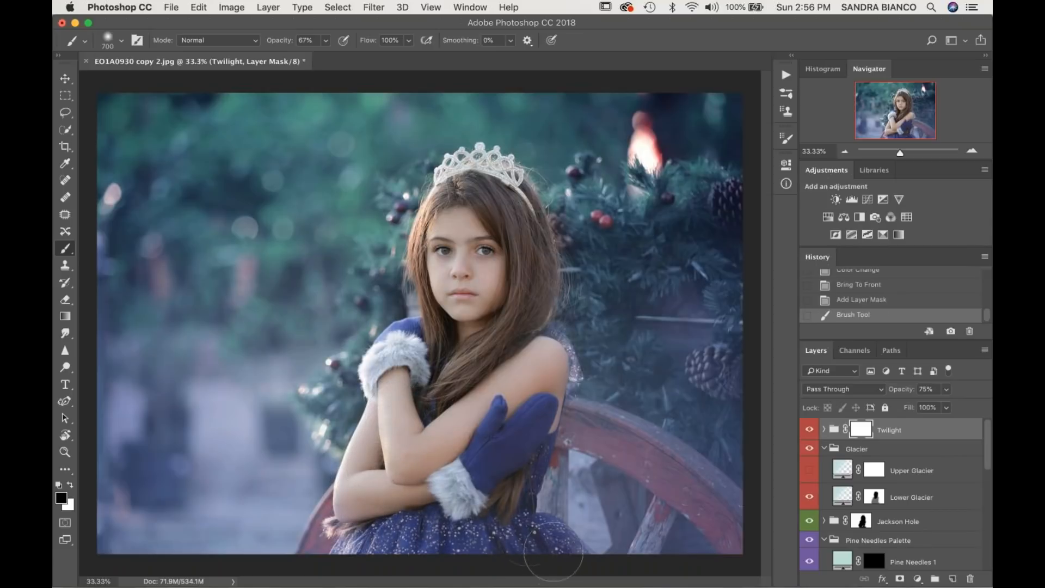
pyautogui.moveTo(531, 245)
pyautogui.mouseDown()
pyautogui.moveTo(530, 279)
pyautogui.moveTo(499, 288)
pyautogui.moveTo(495, 255)
pyautogui.mouseUp()
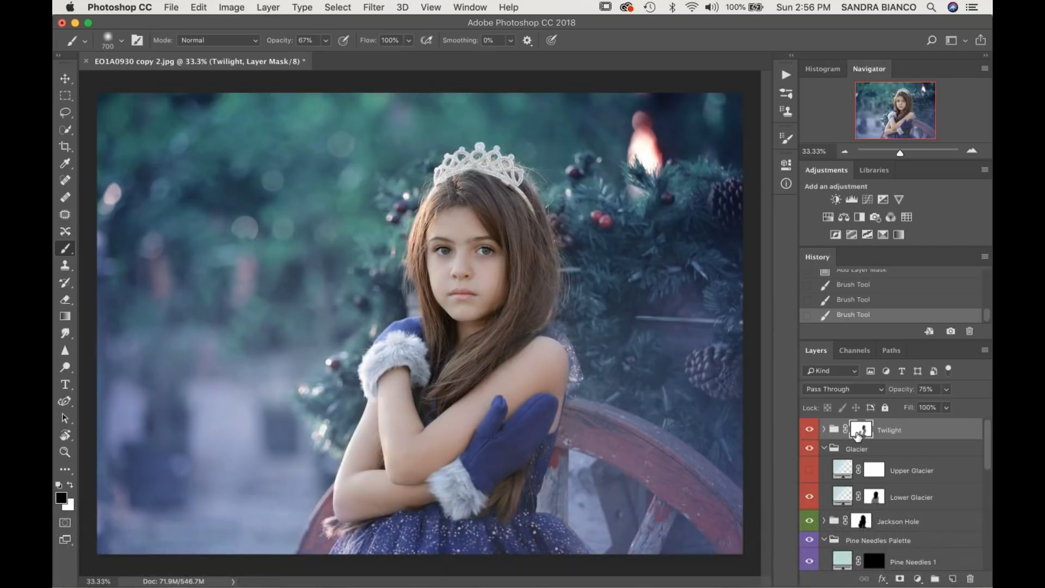
pyautogui.click(326, 41)
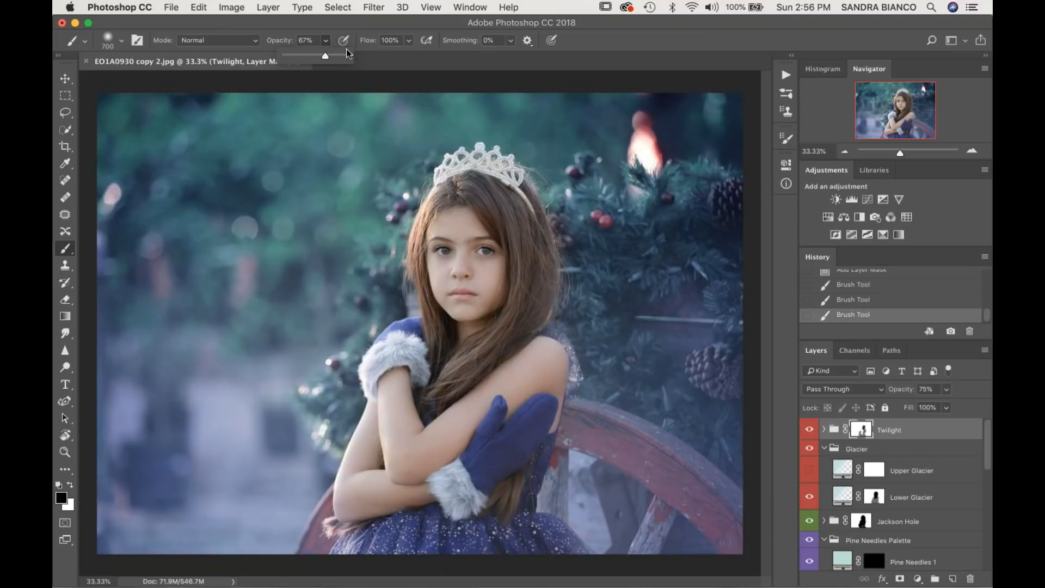
pyautogui.click(346, 56)
# Run the Snow Overlay Applicator action and place GTG-Snow_07.jpg from the SNOW DAY folder
pyautogui.click(786, 74)
pyautogui.scroll(-5, 662, 259)
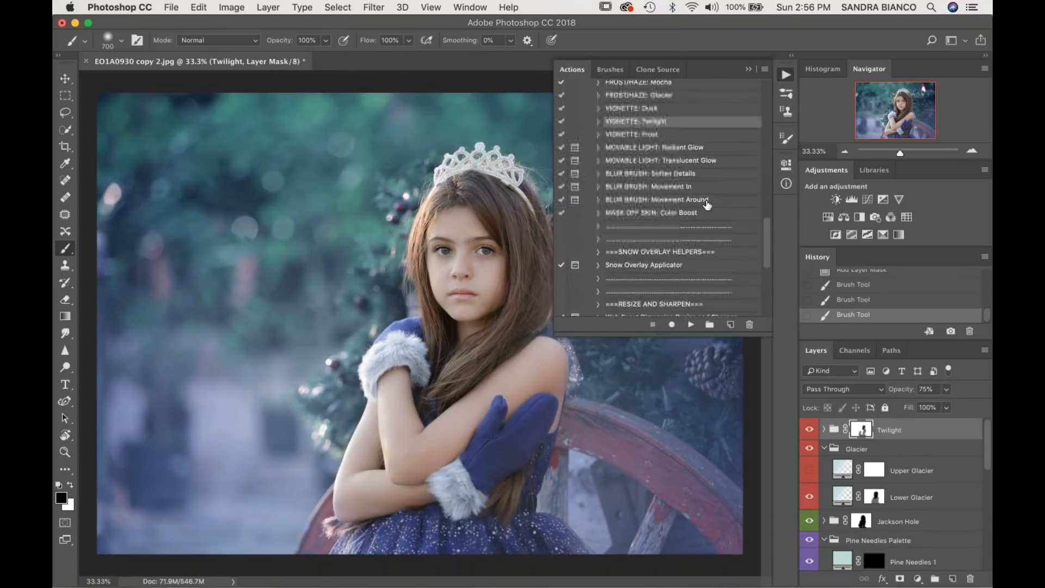
pyautogui.click(653, 266)
pyautogui.click(691, 325)
pyautogui.click(614, 224)
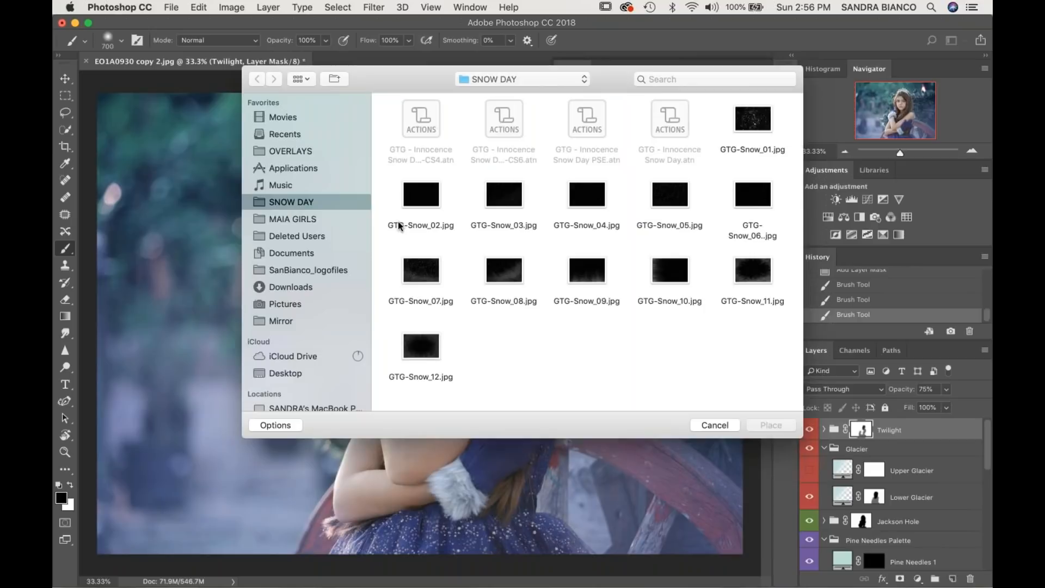
pyautogui.doubleClick(419, 280)
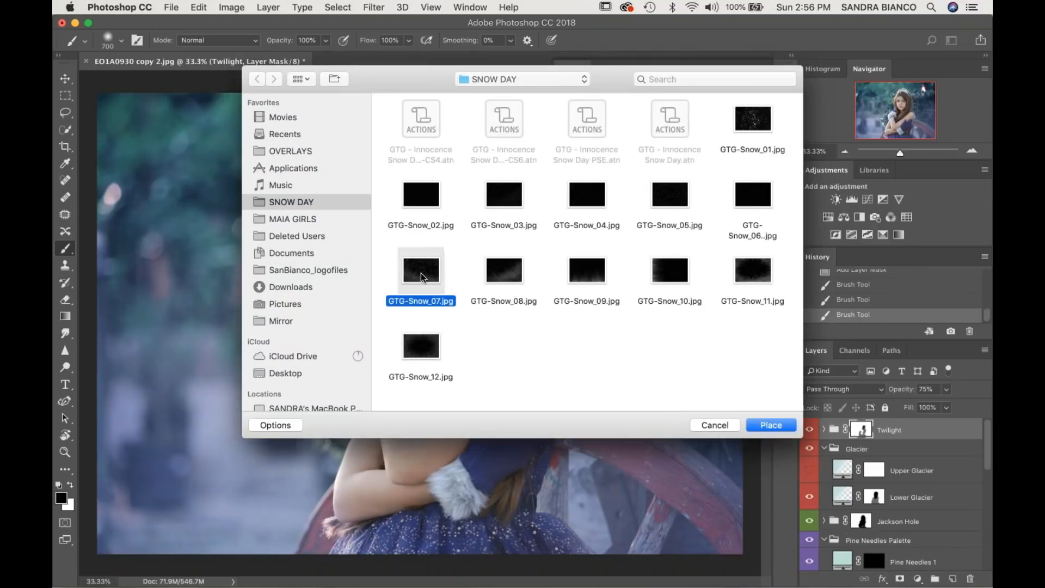
# Align the snow overlay with the photo's left edge and scale it to 133.22% width and 148.05% height to cover the image
pyautogui.moveTo(282, 319); pyautogui.dragTo(190, 224)
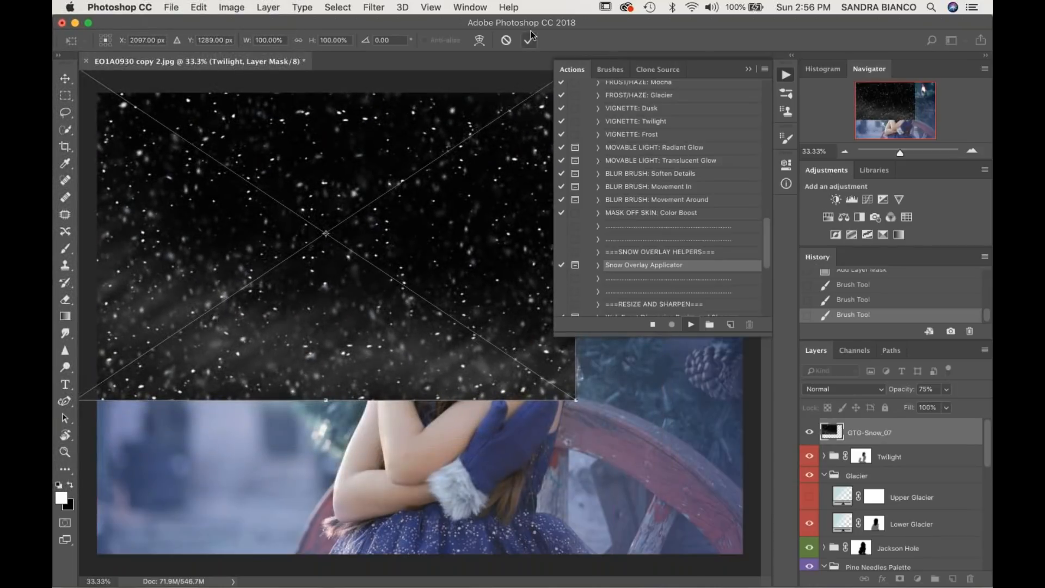
pyautogui.click(750, 67)
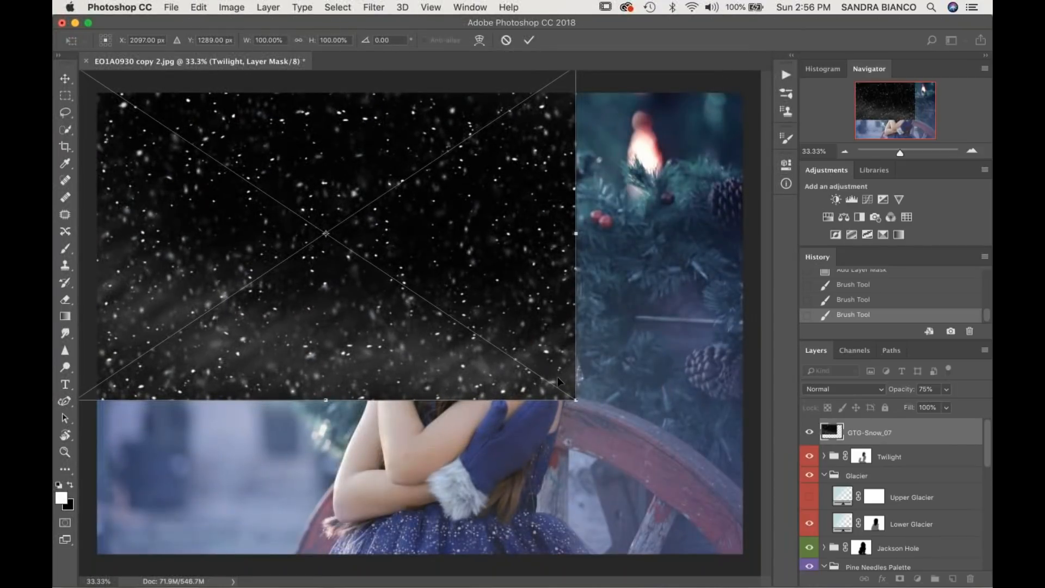
pyautogui.press('super+minus')
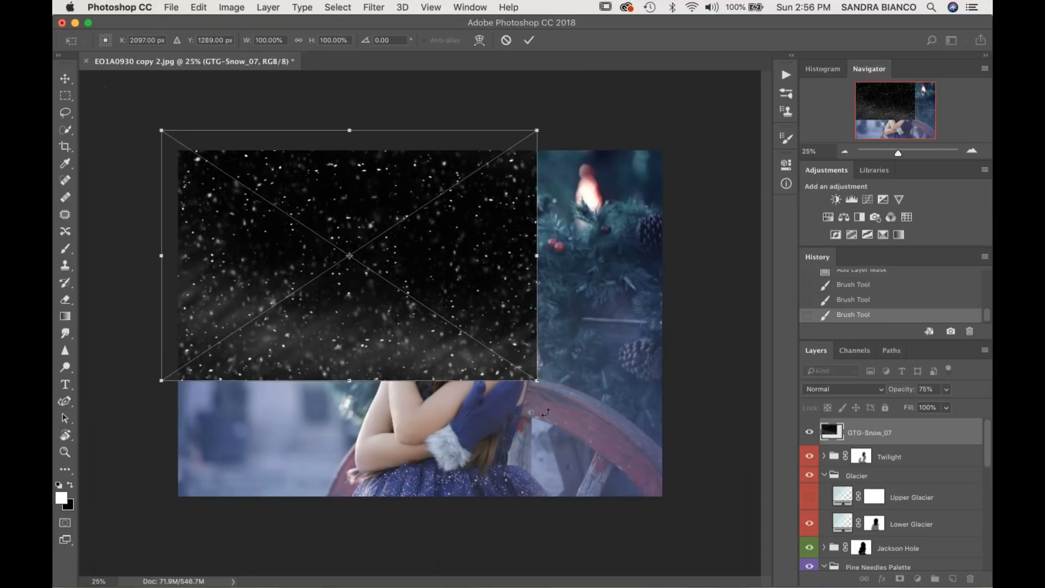
pyautogui.moveTo(532, 375); pyautogui.dragTo(662, 501)
pyautogui.moveTo(447, 226); pyautogui.dragTo(463, 224)
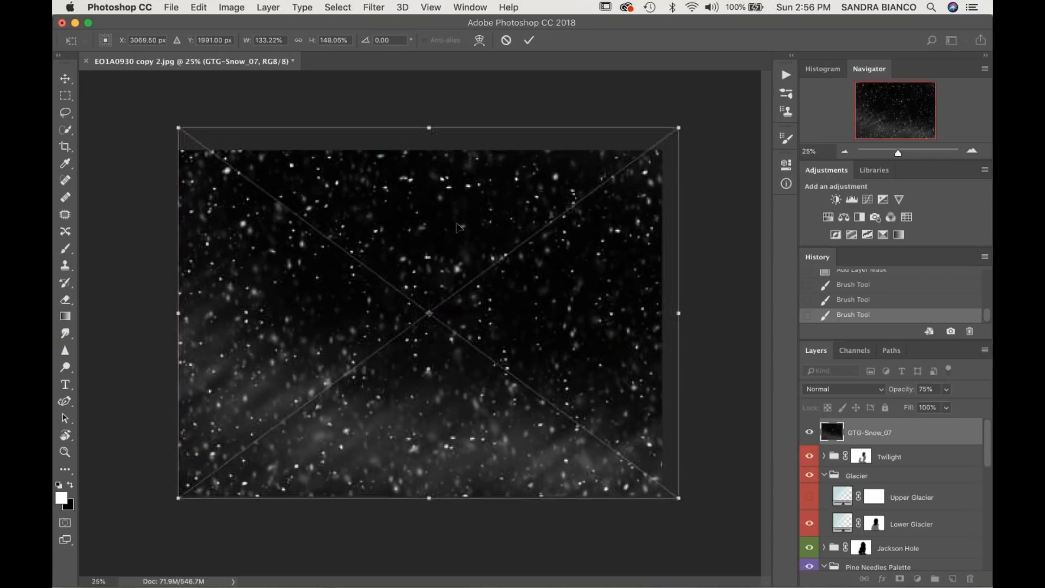
pyautogui.click(530, 40)
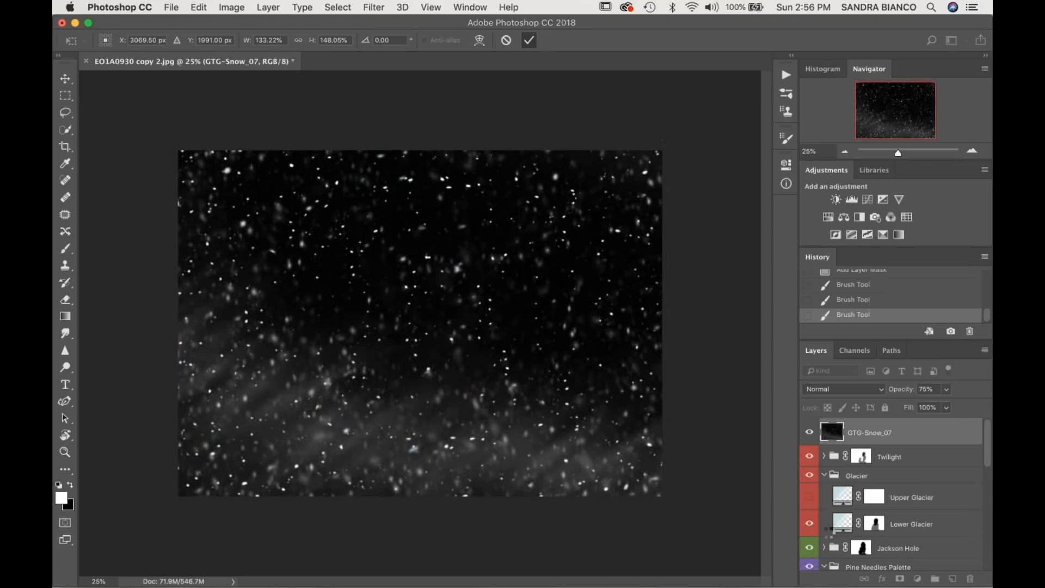
# Continue the snow overlay action, lower the GTG-Snow_07 layer's opacity to 18%, and toggle its visibility to compare
pyautogui.click(615, 216)
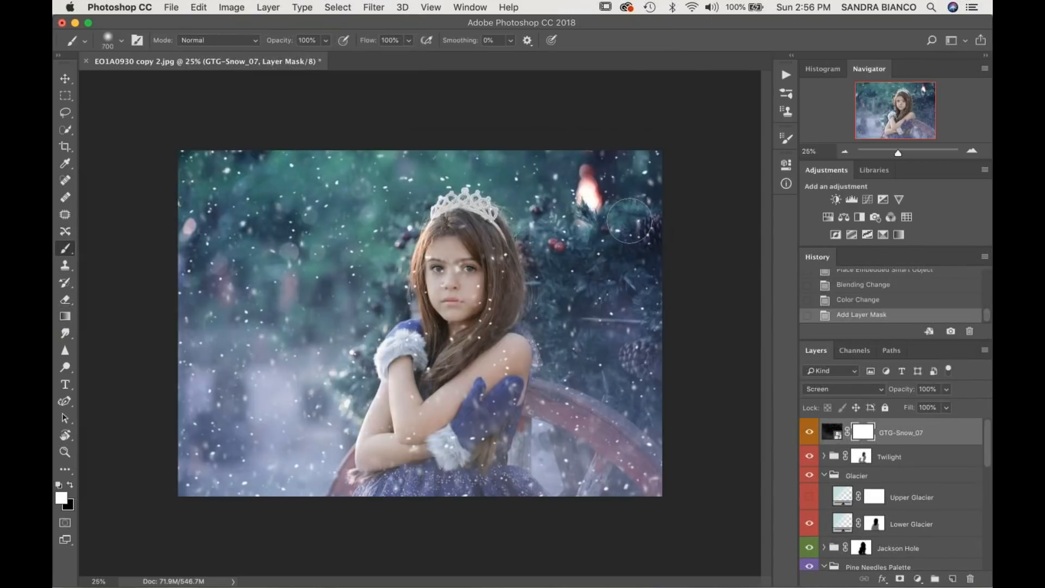
pyautogui.click(947, 389)
pyautogui.moveTo(901, 403); pyautogui.dragTo(895, 405)
pyautogui.click(812, 434)
pyautogui.click(811, 435)
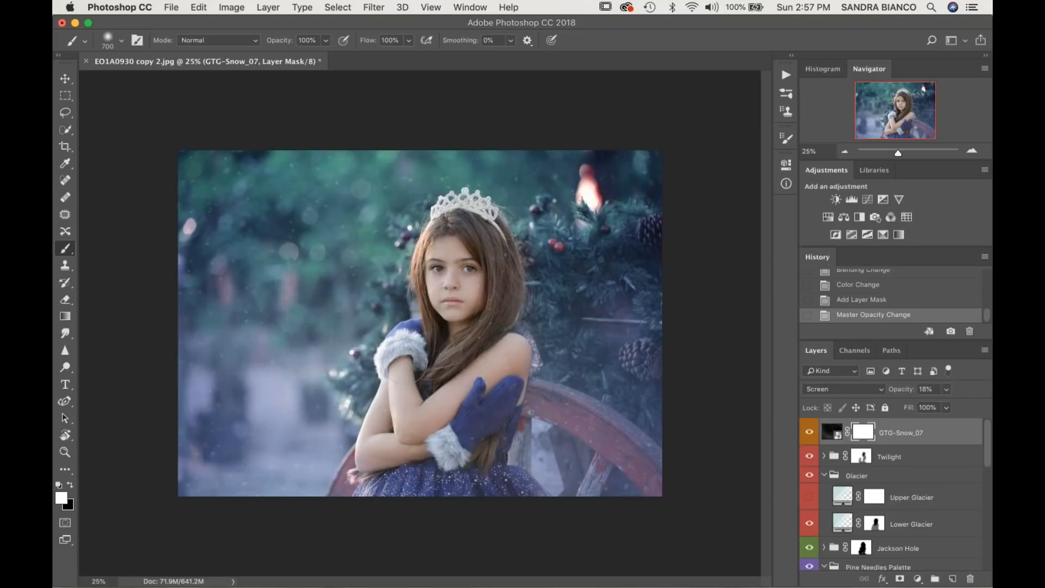
pyautogui.moveTo(468, 280); pyautogui.dragTo(484, 313)
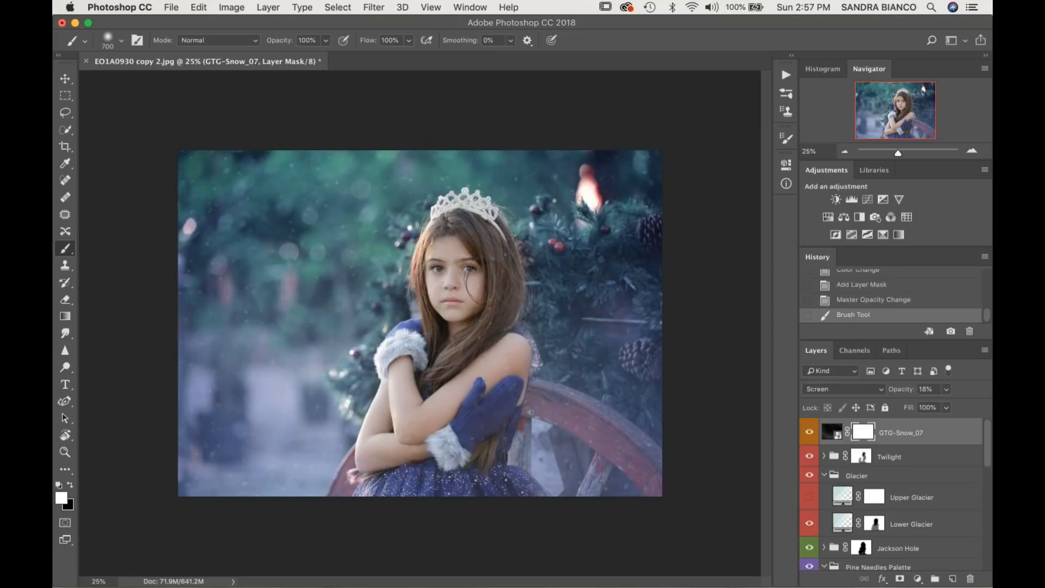
pyautogui.moveTo(491, 354); pyautogui.dragTo(465, 289)
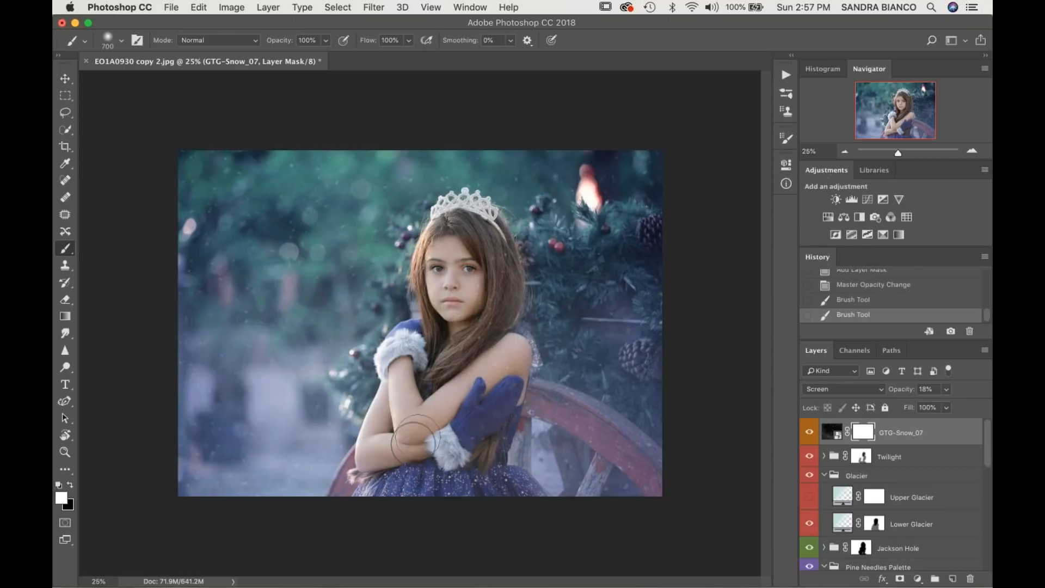
pyautogui.moveTo(490, 498); pyautogui.dragTo(511, 502)
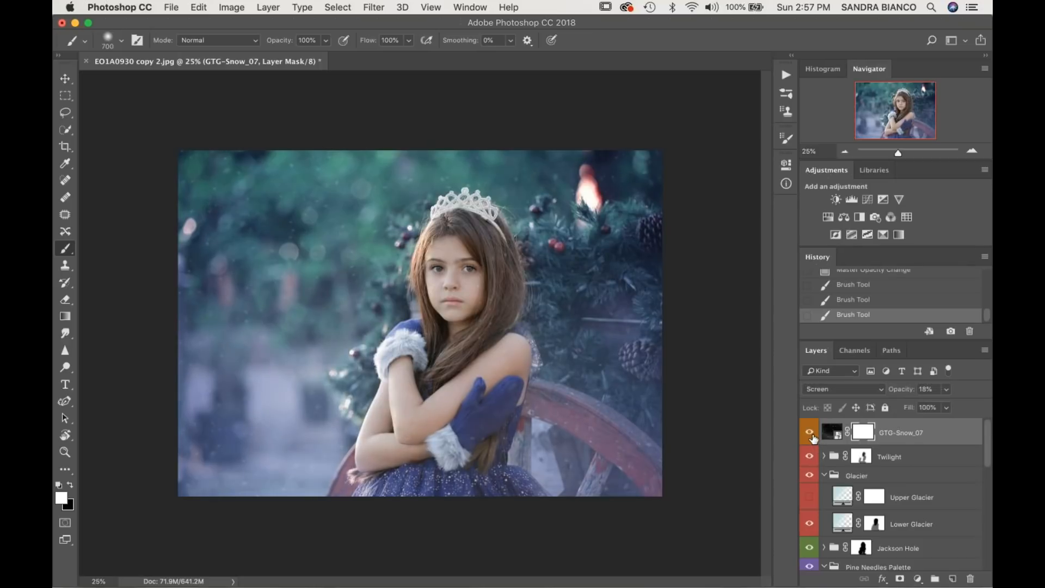
# Switch the brush colour to black and paint the snow off the girl on the GTG-Snow_07 layer mask
pyautogui.press('x')
pyautogui.moveTo(423, 474)
pyautogui.mouseDown()
pyautogui.moveTo(498, 485)
pyautogui.moveTo(442, 503)
pyautogui.mouseUp()
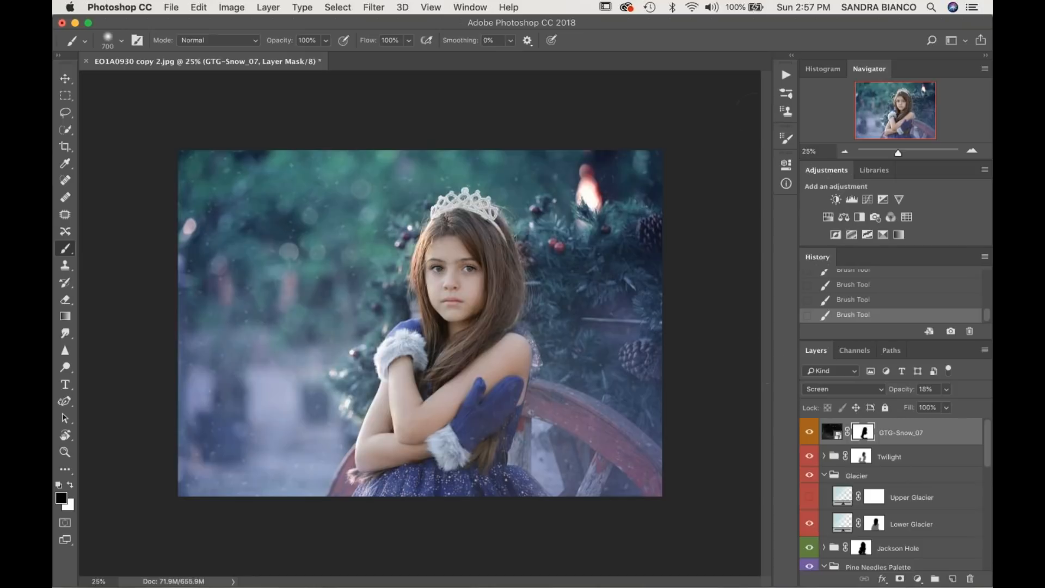
# Run the VELVETEEN: Flurry action and let it flatten the image
pyautogui.click(787, 75)
pyautogui.scroll(8, 665, 244)
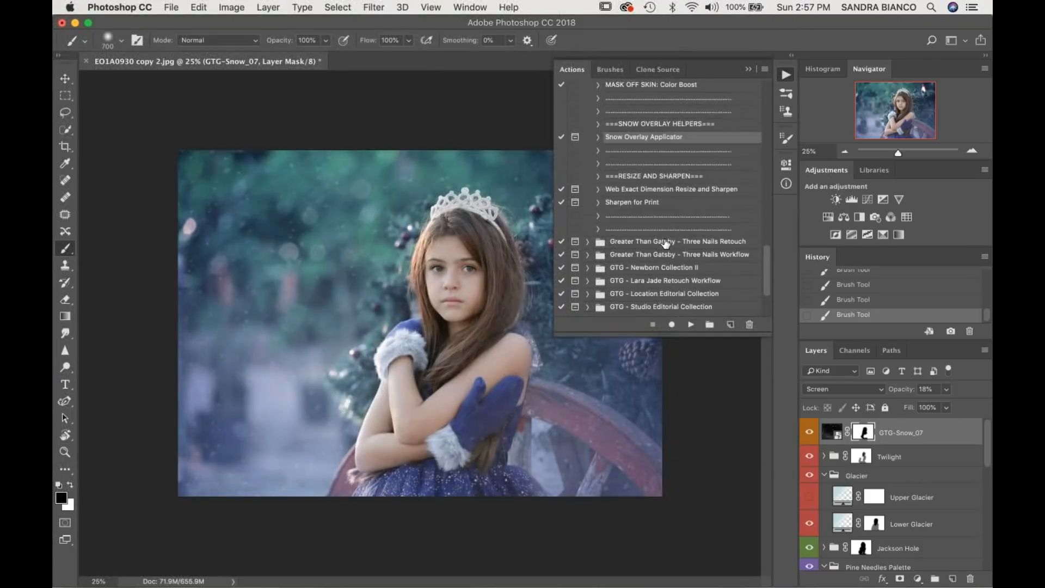
pyautogui.scroll(3, 661, 210)
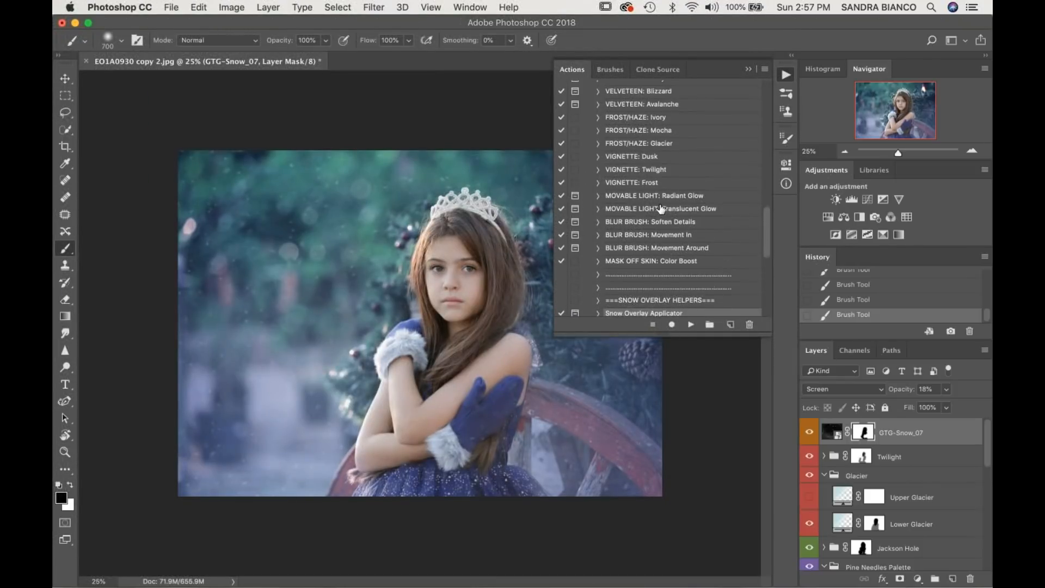
pyautogui.click(657, 112)
pyautogui.click(691, 323)
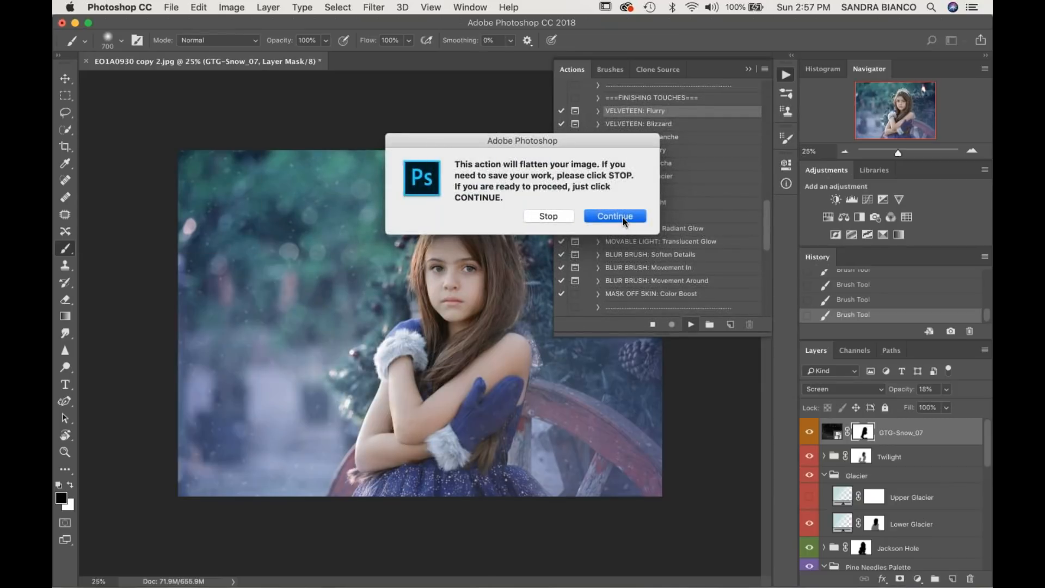
pyautogui.press('Return')
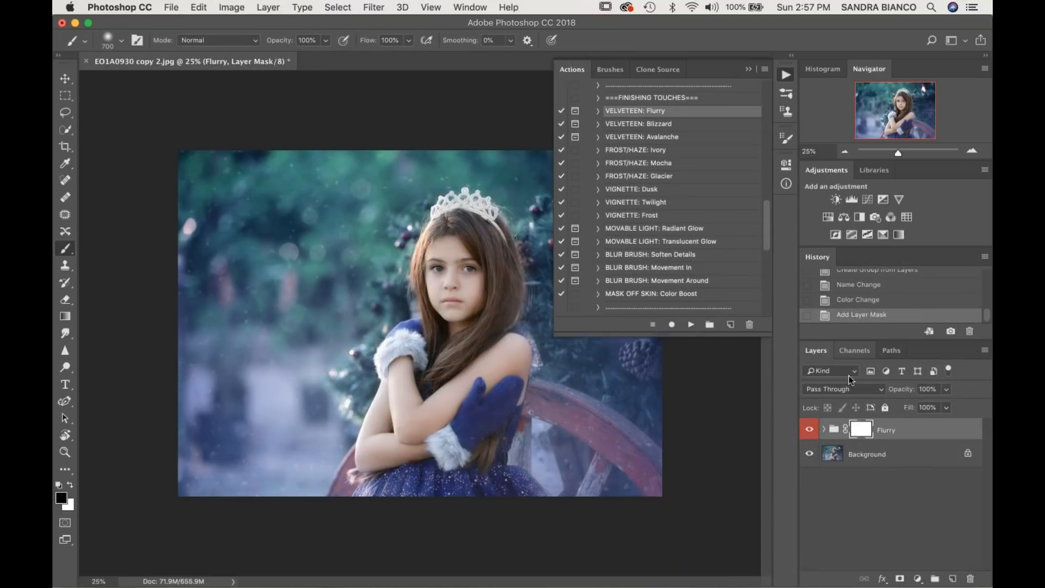
# Set the Flurry group's opacity to 70% and toggle its visibility to compare the effect
pyautogui.click(749, 70)
pyautogui.click(928, 406)
pyautogui.click(809, 430)
pyautogui.click(808, 431)
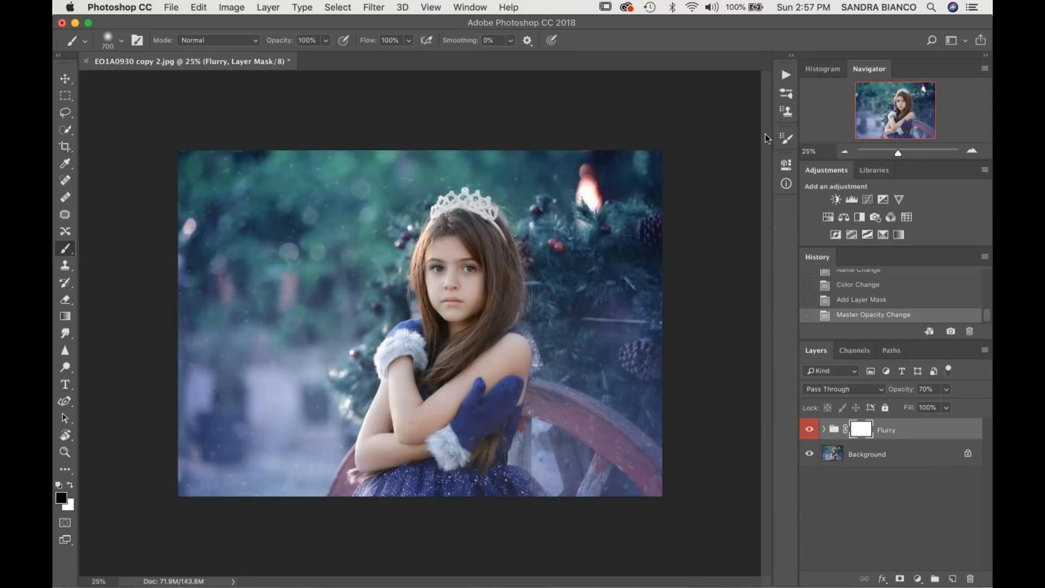
# Flatten the image and run the Jackson Hole (Rich Cold) action
pyautogui.click(786, 74)
pyautogui.press('shift+super+e')
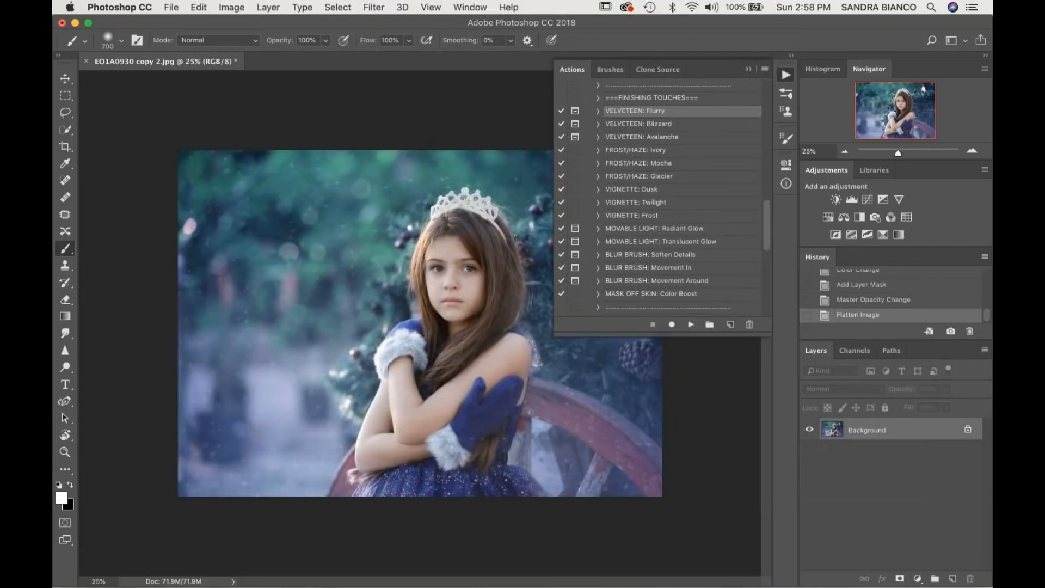
pyautogui.scroll(5, 677, 219)
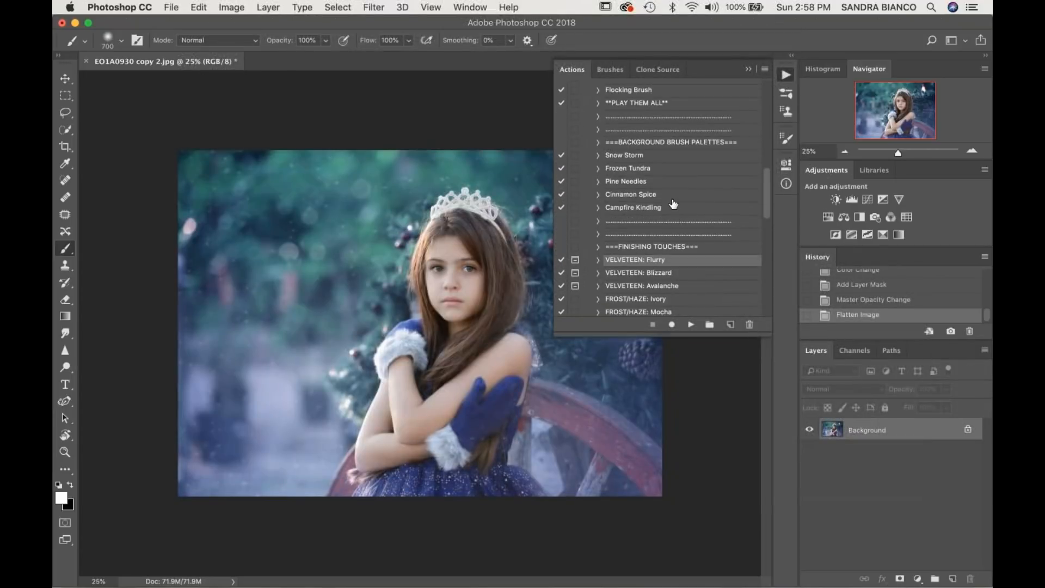
pyautogui.scroll(5, 673, 204)
pyautogui.scroll(2, 673, 205)
pyautogui.click(671, 143)
pyautogui.click(691, 325)
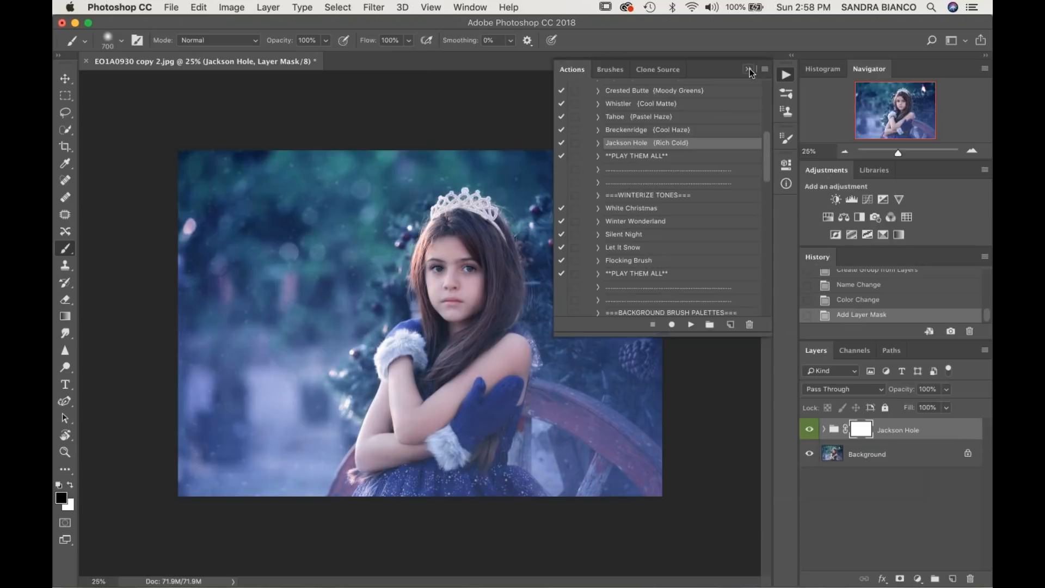
# Set the Jackson Hole group's opacity to 55% and paint black on its mask over the girl
pyautogui.click(751, 69)
pyautogui.click(945, 390)
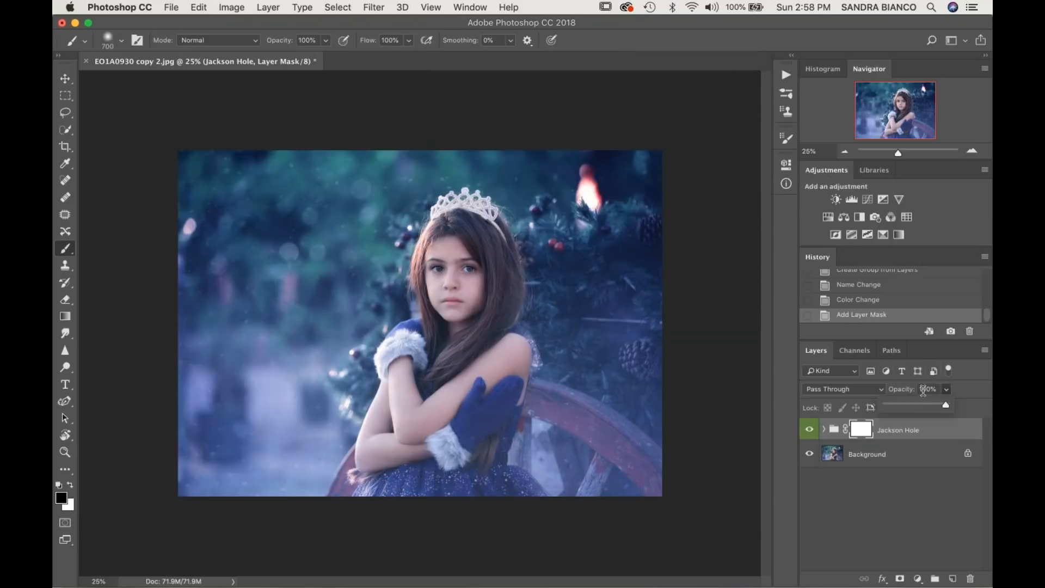
pyautogui.click(924, 405)
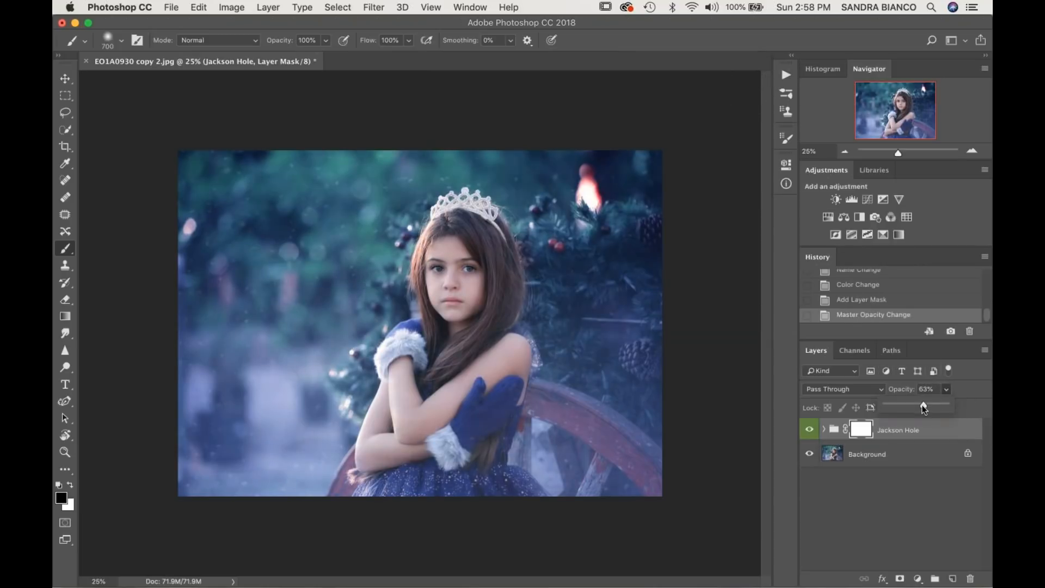
pyautogui.moveTo(923, 406); pyautogui.dragTo(919, 406)
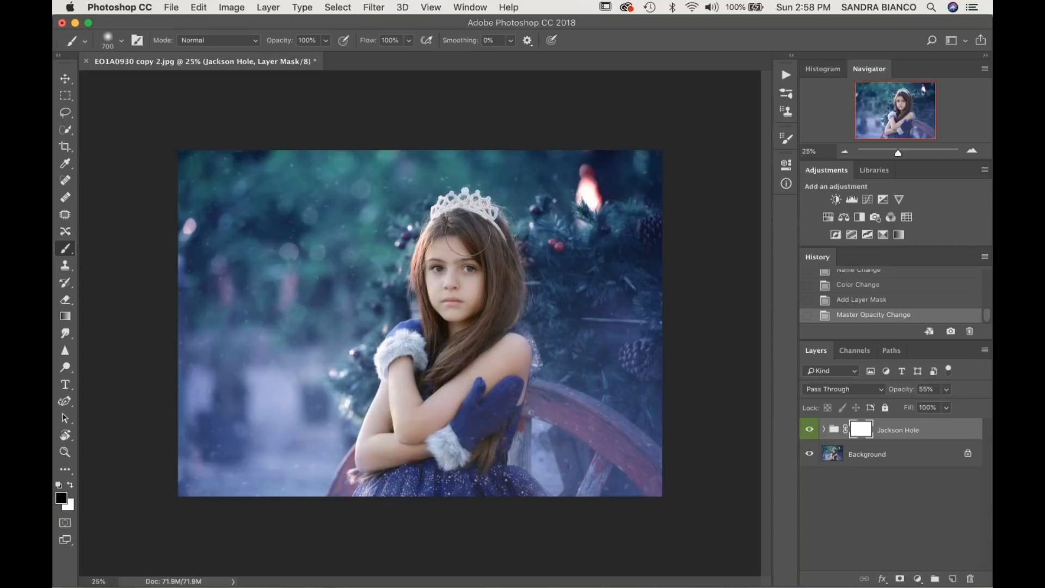
pyautogui.moveTo(429, 370); pyautogui.dragTo(410, 406)
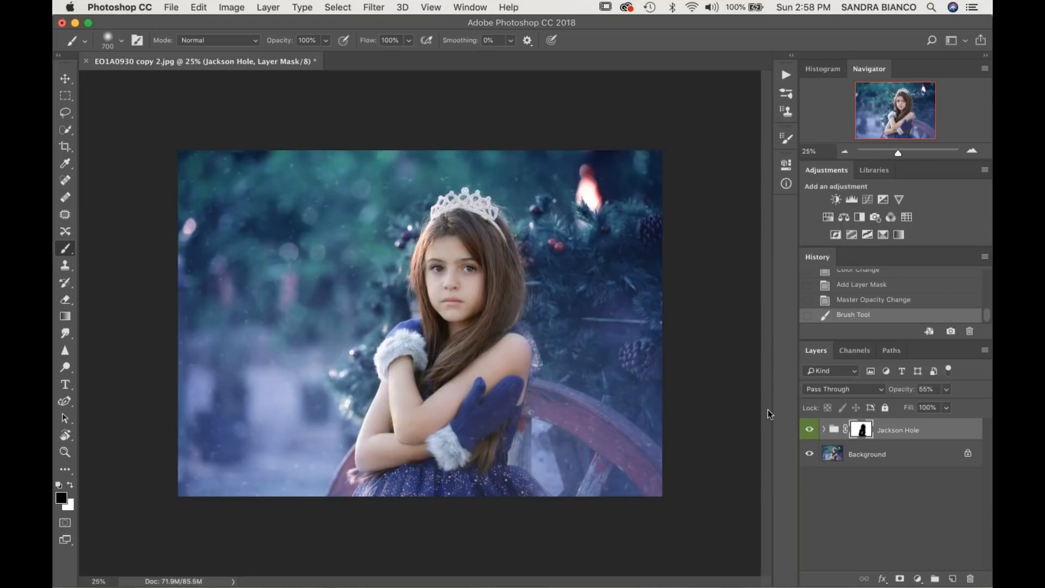
# Flatten the image and add a Curves adjustment that darkens the midtones, with input 130 and output 110
pyautogui.press('super+e')
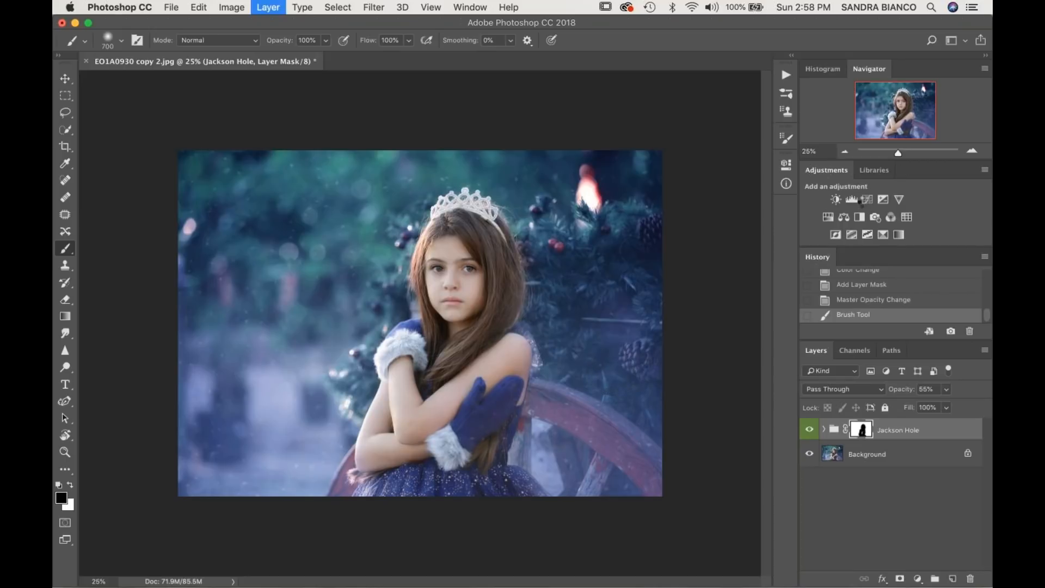
pyautogui.doubleClick(868, 200)
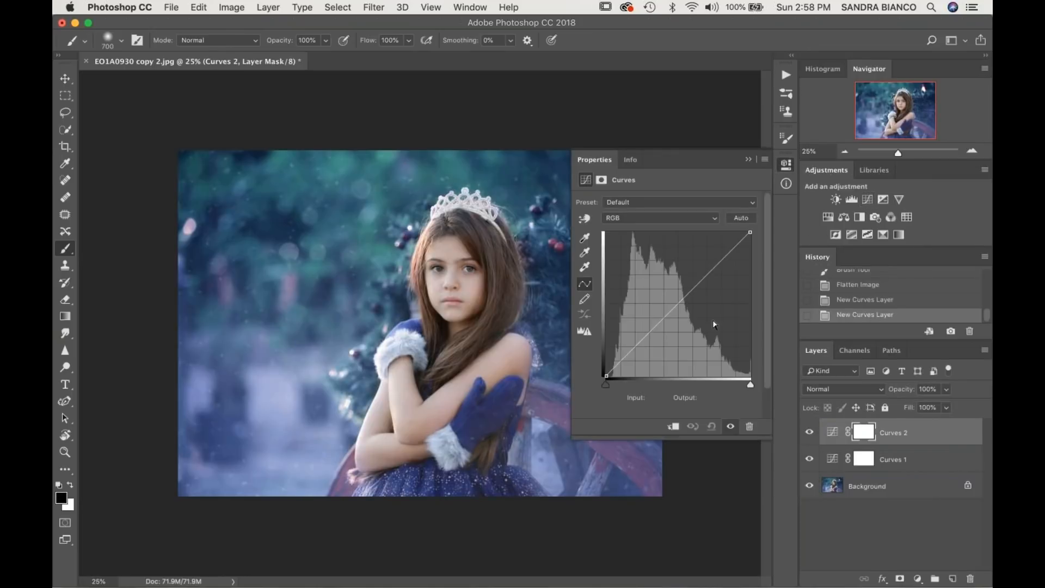
pyautogui.click(679, 302)
pyautogui.moveTo(679, 302); pyautogui.dragTo(680, 314)
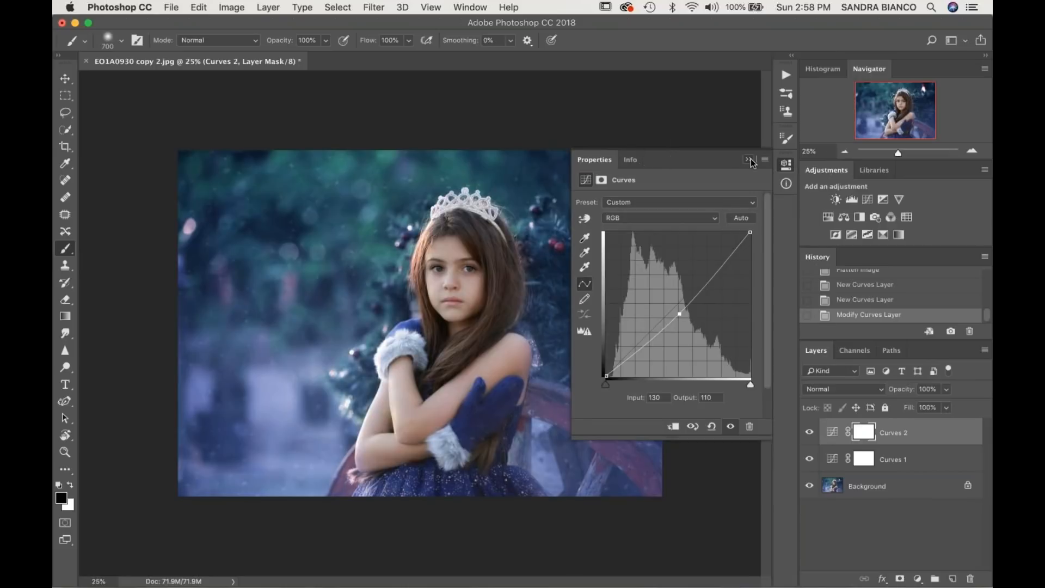
pyautogui.click(749, 161)
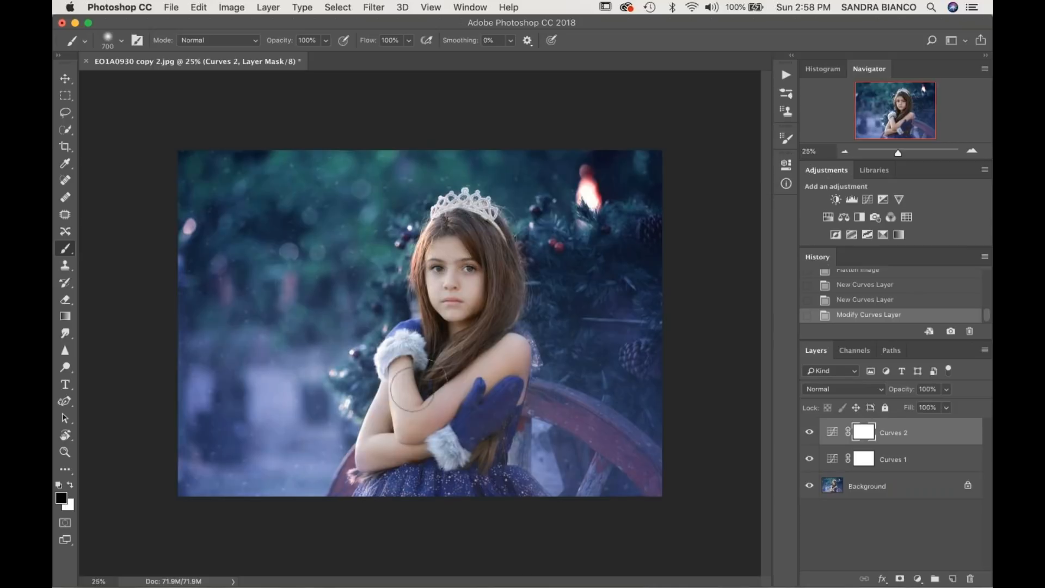
# Paint black on the Curves 2 mask over the girl to keep her bright, and flatten the image
pyautogui.moveTo(518, 501); pyautogui.dragTo(522, 504)
pyautogui.press('super+shift+e')
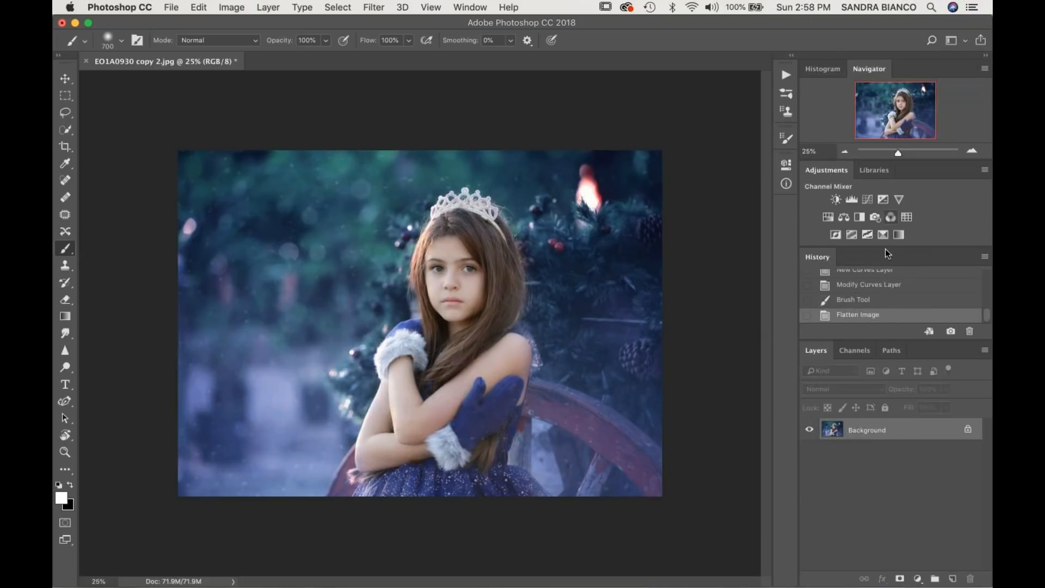
# Compare the original EO1A0930 copy 2.jpg state with the edited Snapshot 2 in the history
pyautogui.scroll(5, 944, 310)
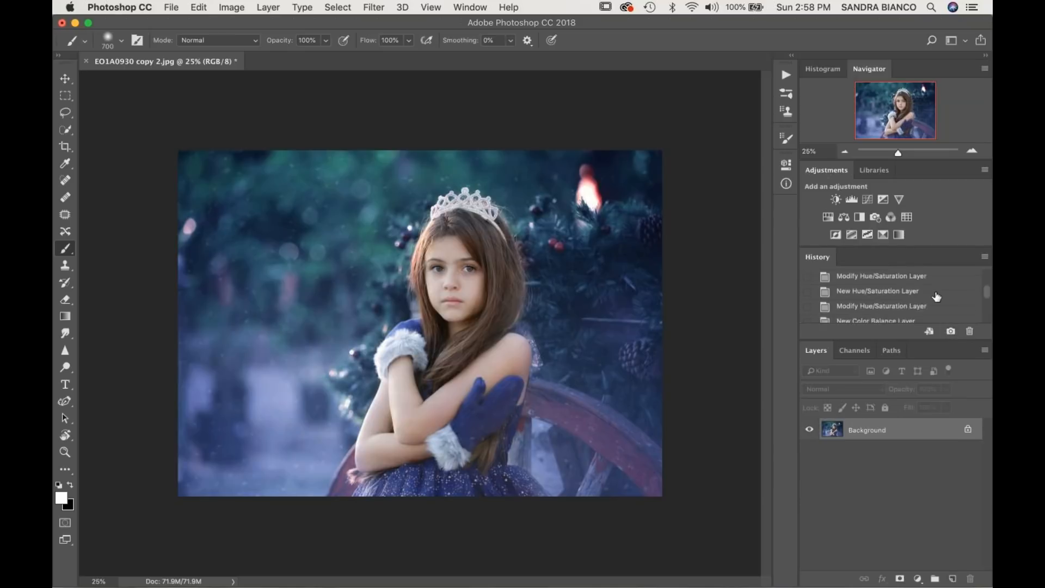
pyautogui.click(897, 282)
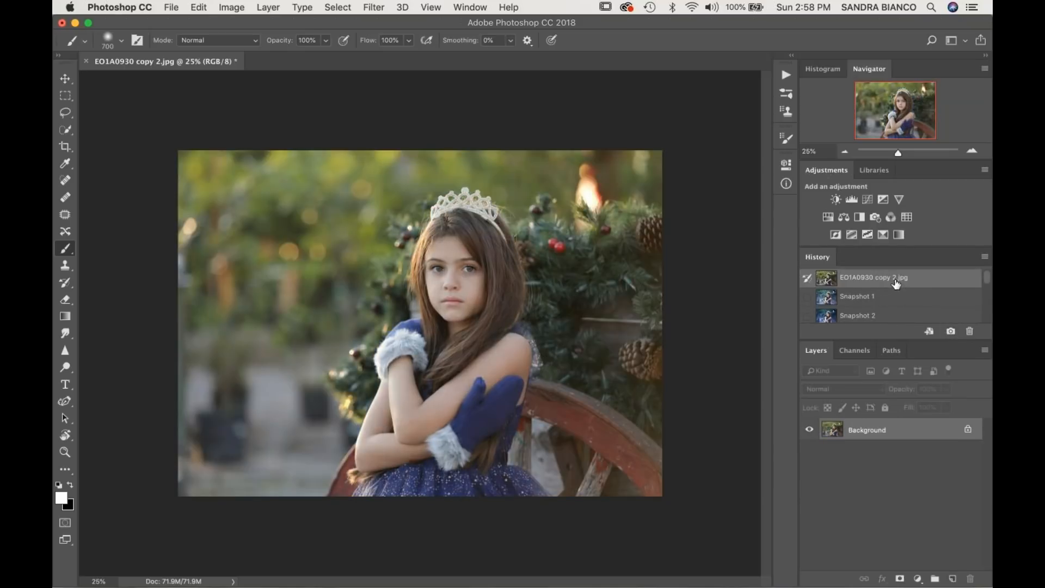
pyautogui.scroll(-1, 888, 284)
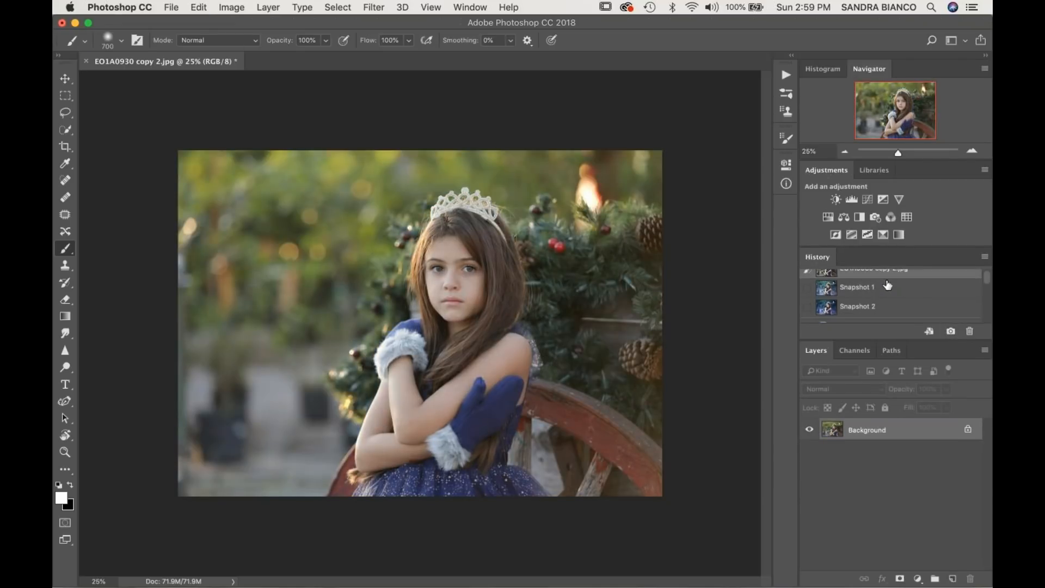
pyautogui.click(868, 310)
pyautogui.scroll(1, 878, 285)
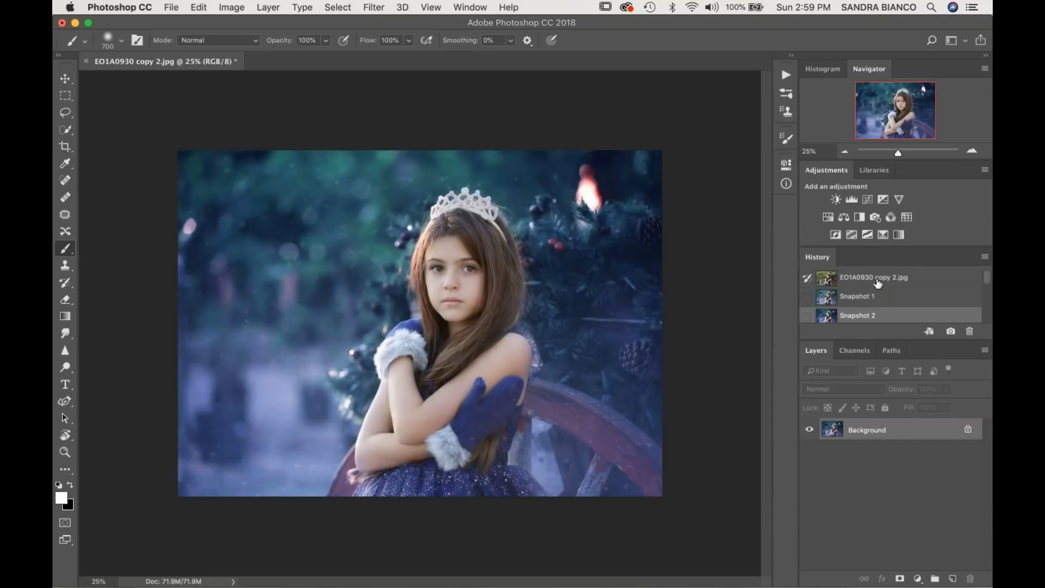